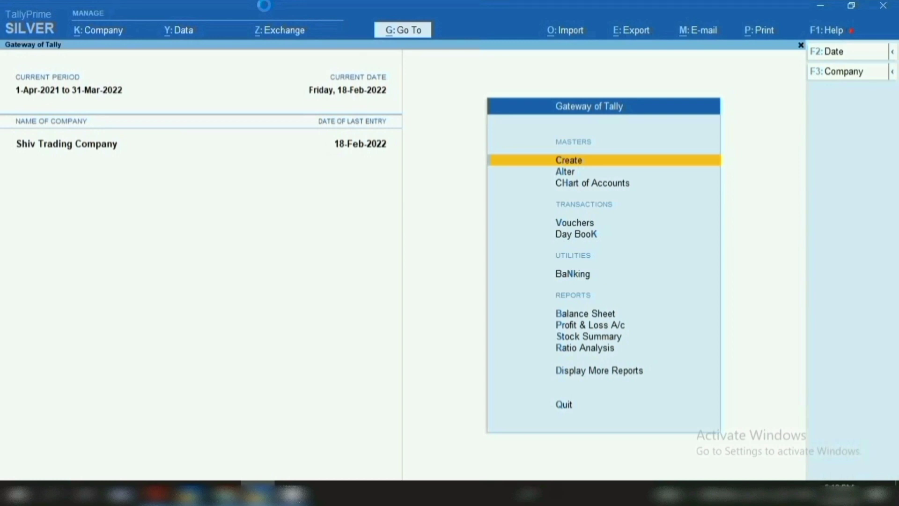
Start a new accounting ledger and begin its name with "Legal & P".
key("Return")
key("Down")
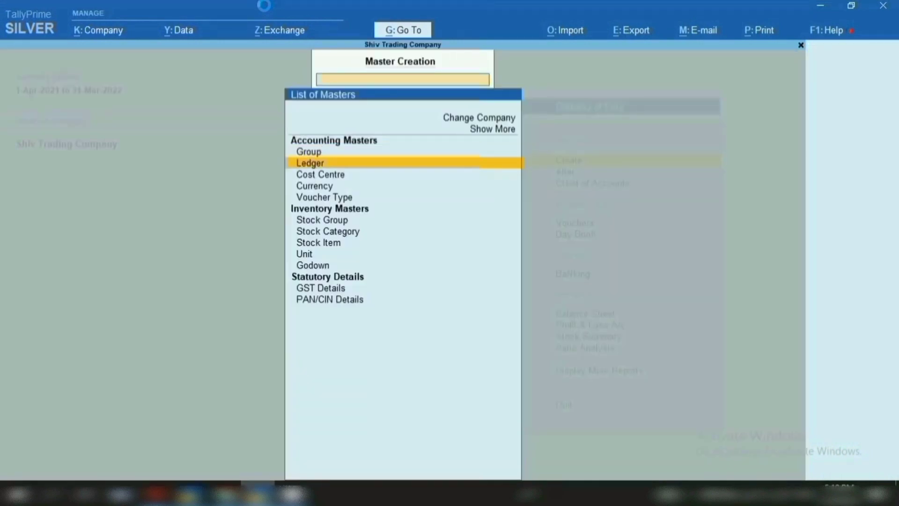
key("Return")
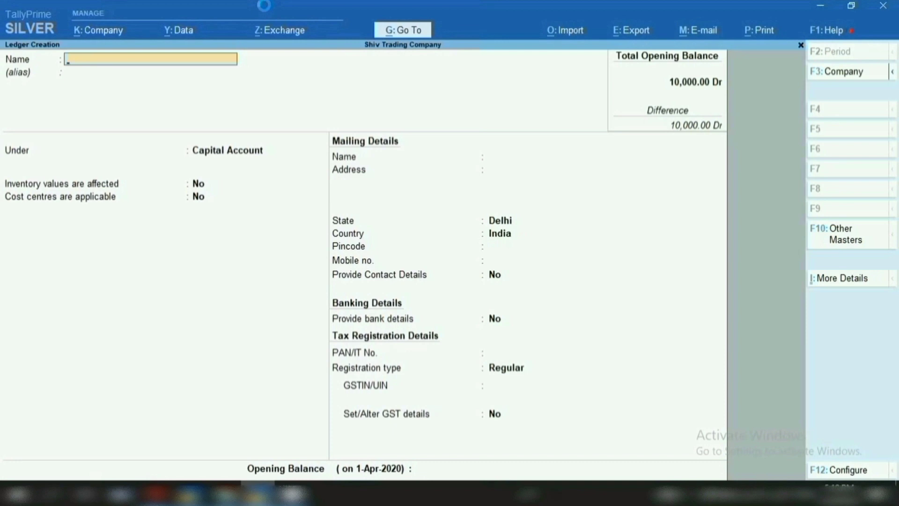
type("Legal & P")
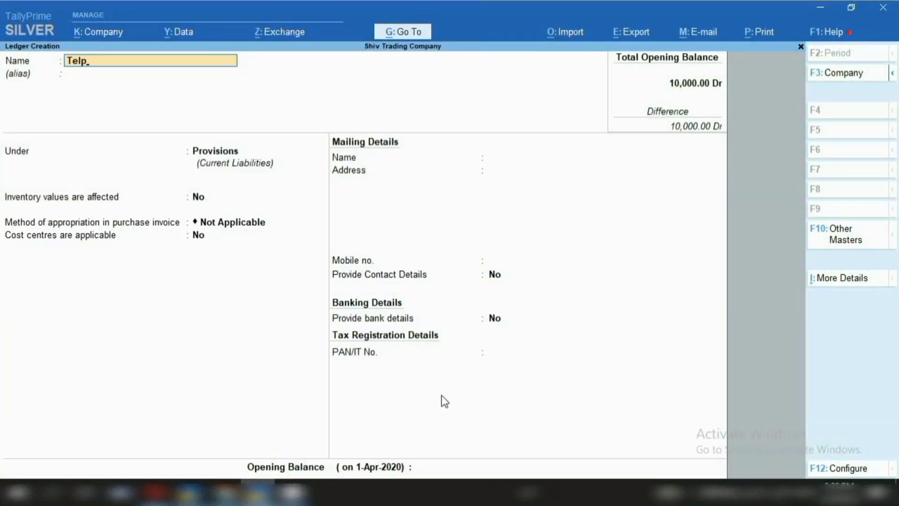
Correct the new ledger's name to "Telephon Exp" and leave its alias blank.
key("BackSpace")
type("elh")
key("BackSpace")
key("BackSpace")
key("BackSpace")
key("BackSpace")
key("BackSpace")
key("BackSpace")
type("Telephon Exp")
key("Return")
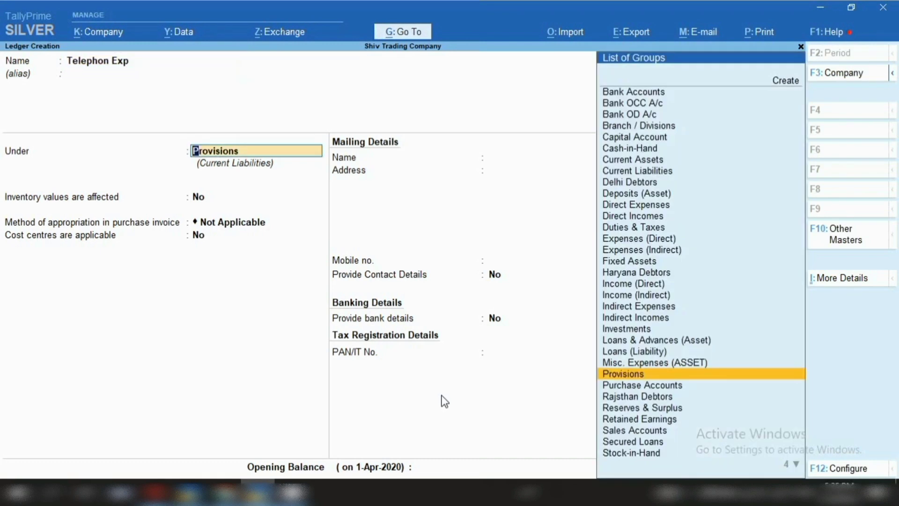
Place the Telephon Exp ledger under Indirect Expenses and accept the default inventory, ledger type, appropriation and cost centre settings.
type("In")
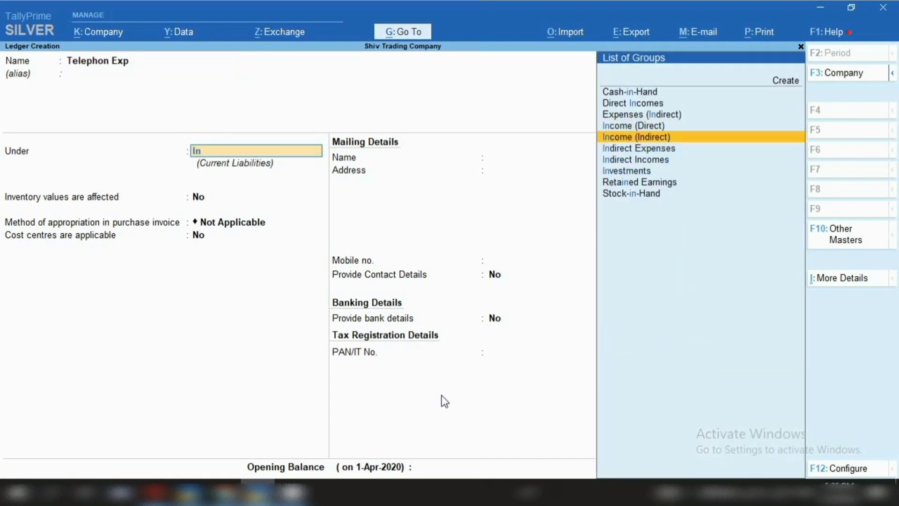
key("Down")
key("Return")
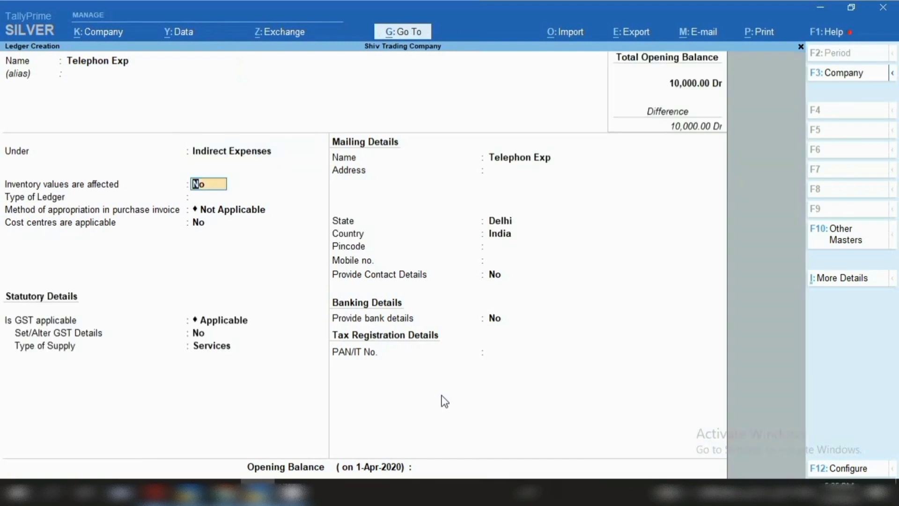
key("Return")
key("Return")
key("Return")
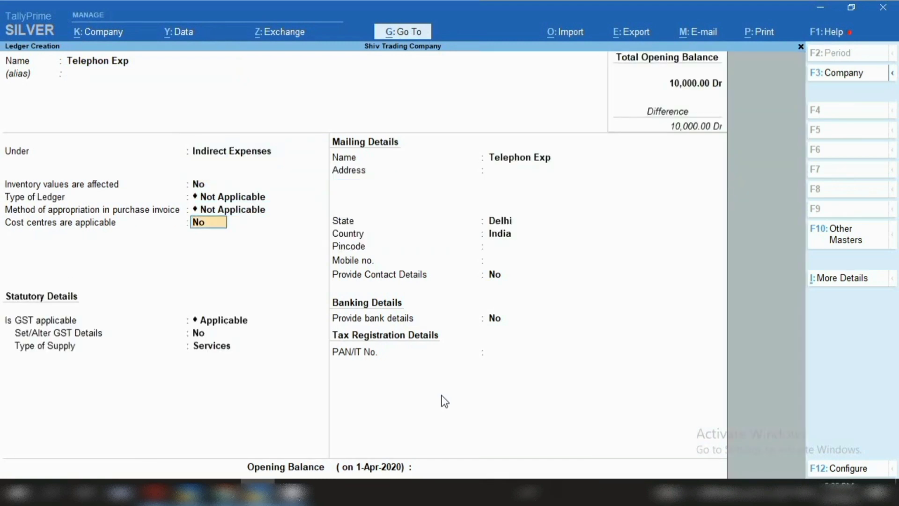
key("Return")
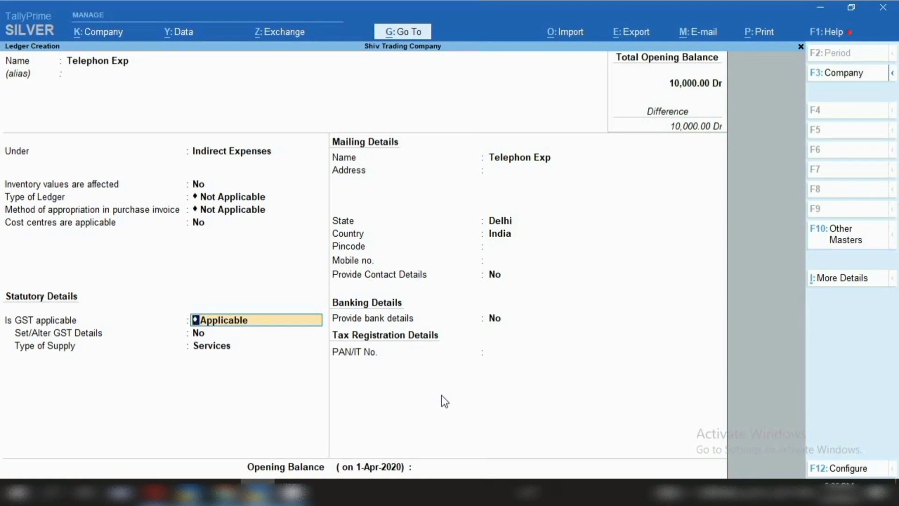
Keep GST applicable, enable GST details for the ledger and set the nature of transaction to Purchase Taxable.
key("Return")
key("y")
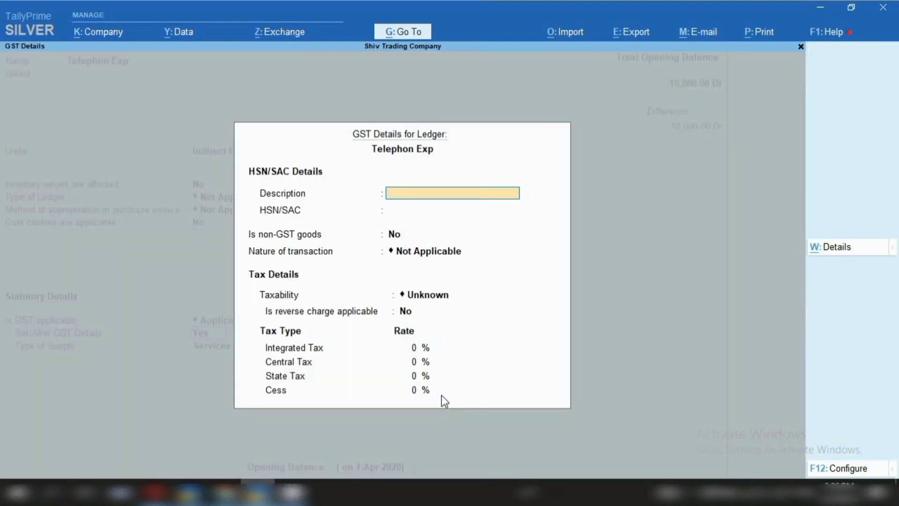
key("Return")
key("Return")
key("Return")
key("Down")
key("Down")
key("Down")
key("Down")
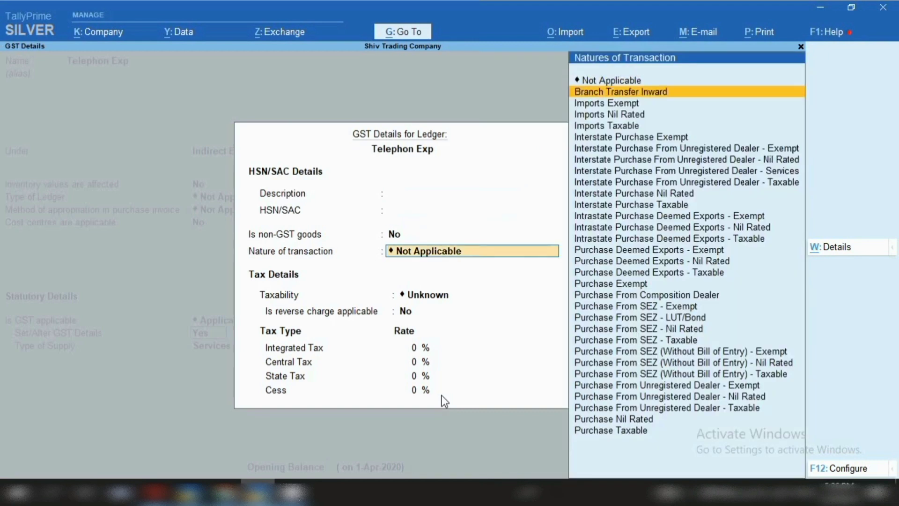
key("Down")
key("Down")
key("Down")
key("Down")
key("Down")
key("Down")
key("Down")
key("Down")
key("Down")
key("Down")
key("Down")
key("Down")
key("Down")
key("Down")
key("Down")
key("Down")
key("Down")
key("Down")
key("Down")
key("Down")
key("Return")
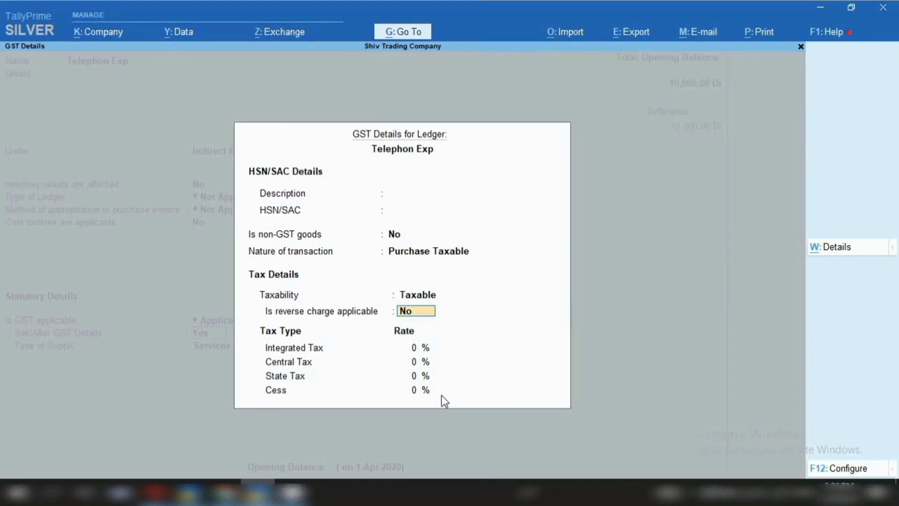
Set the integrated tax rate to 18% without reverse charge and save the Telephon Exp ledger.
key("Return")
type("18")
key("ctrl+a")
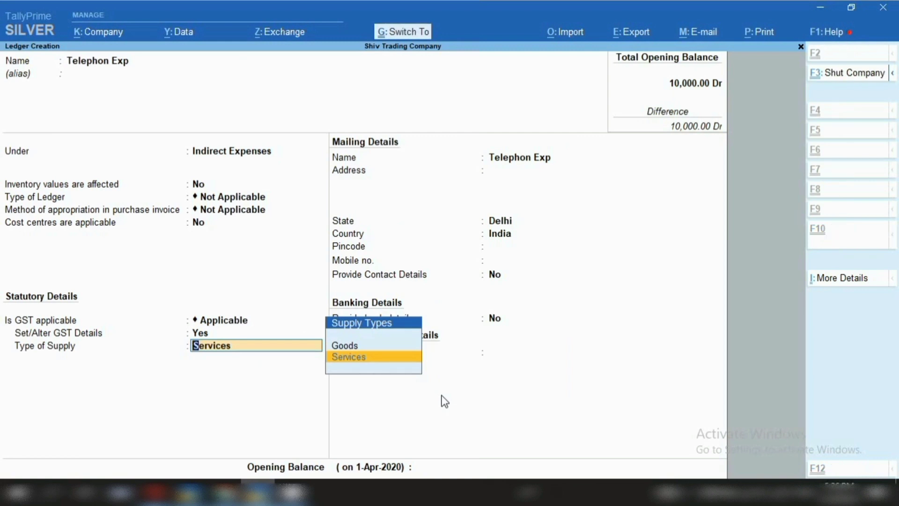
key("ctrl+a")
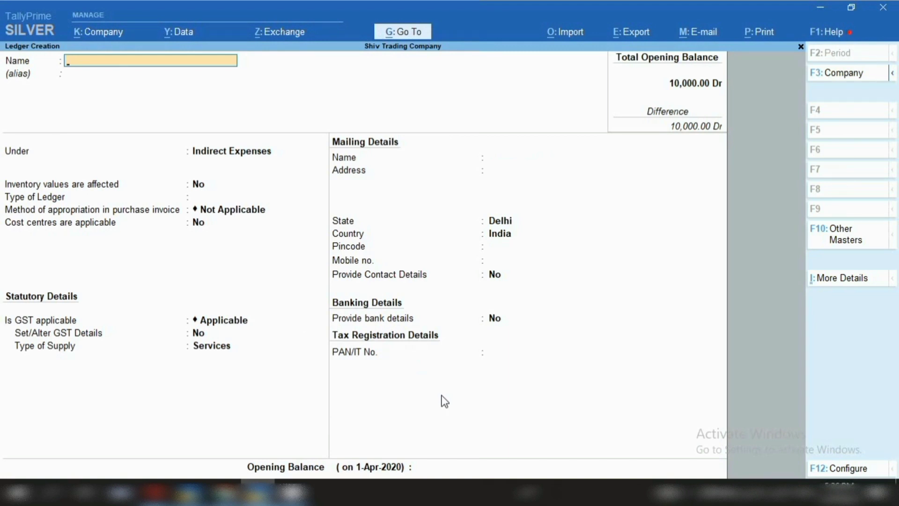
Create and save a ledger named "telephon exp payable" under the Provisions group.
key("ctrl")
type("telephon exp payable")
key("Return")
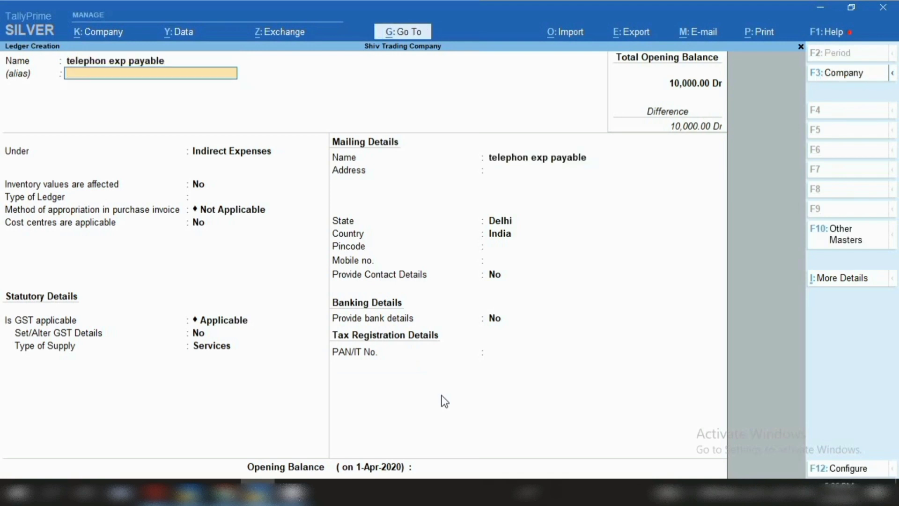
key("Return")
type("Pro")
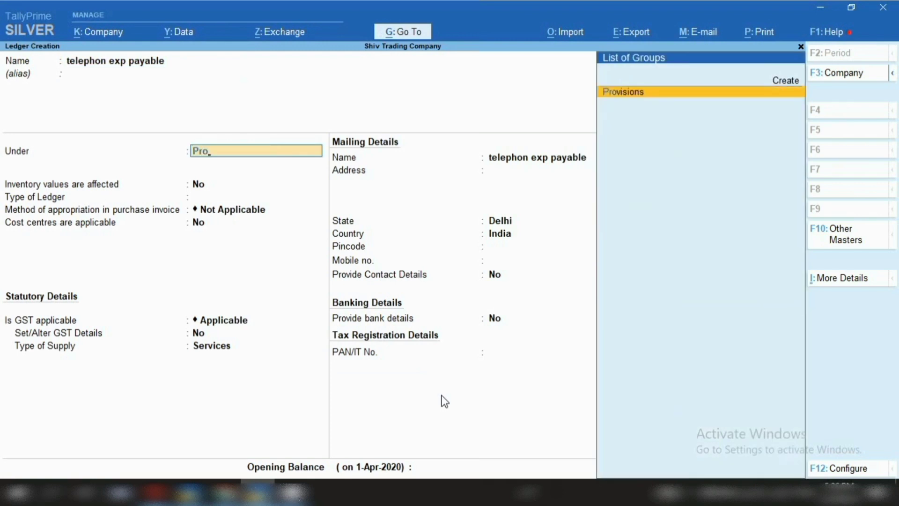
key("Return")
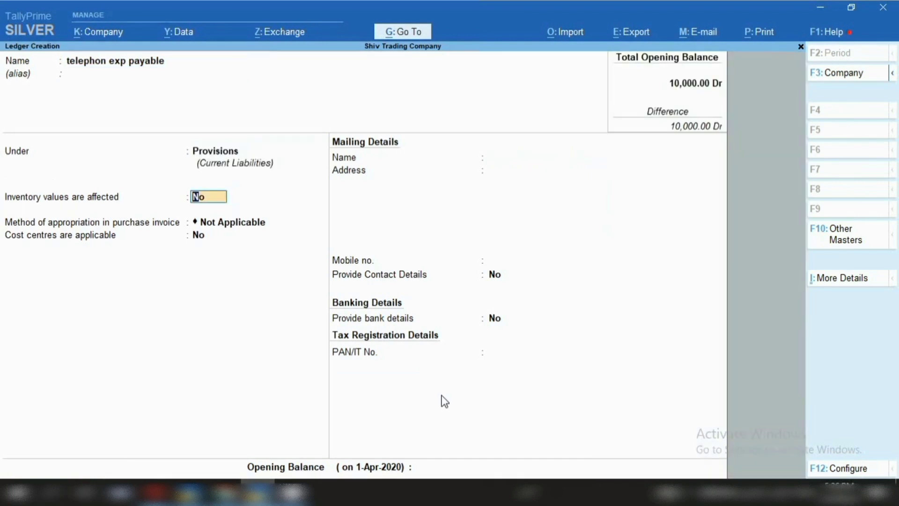
key("ctrl+a")
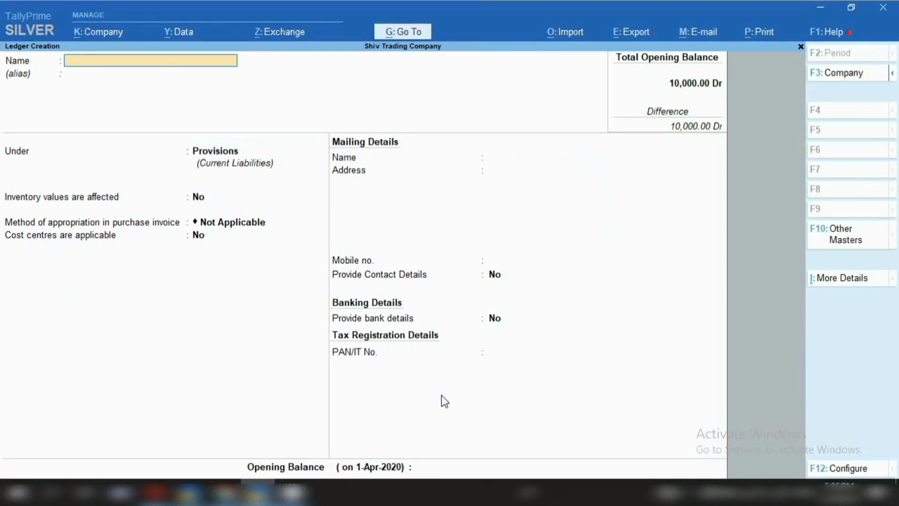
Begin naming another new ledger "Printing".
type("Printing")
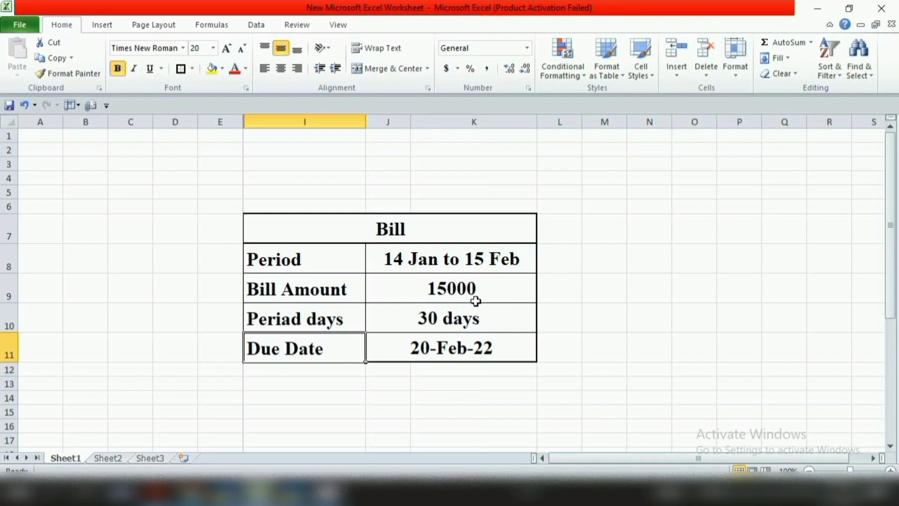
Calculate the daily bill amount in cell L9 by dividing 15000 by 30.
left_click(568, 287)
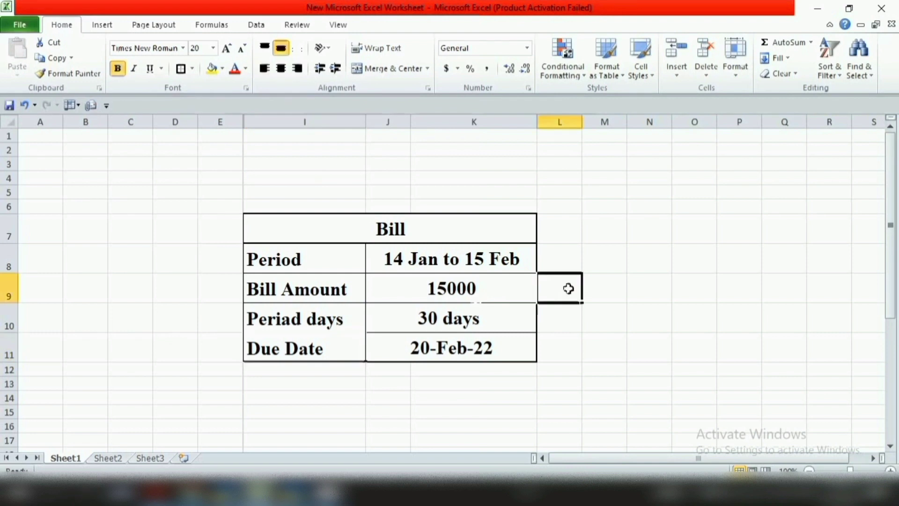
type("15000")
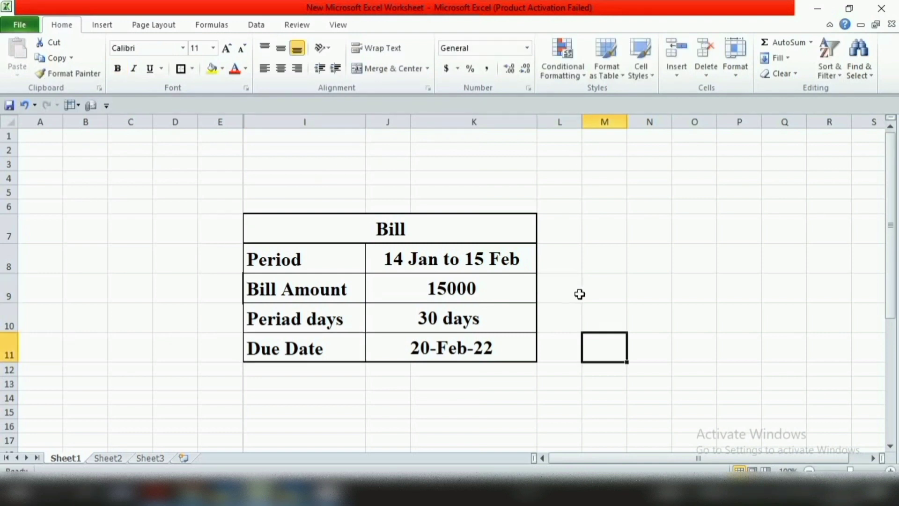
left_click(579, 295)
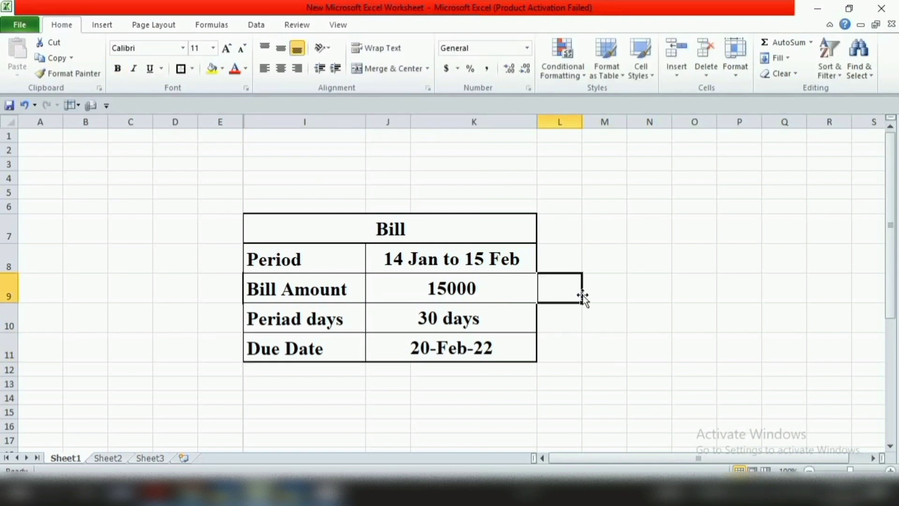
type("=15000/3")
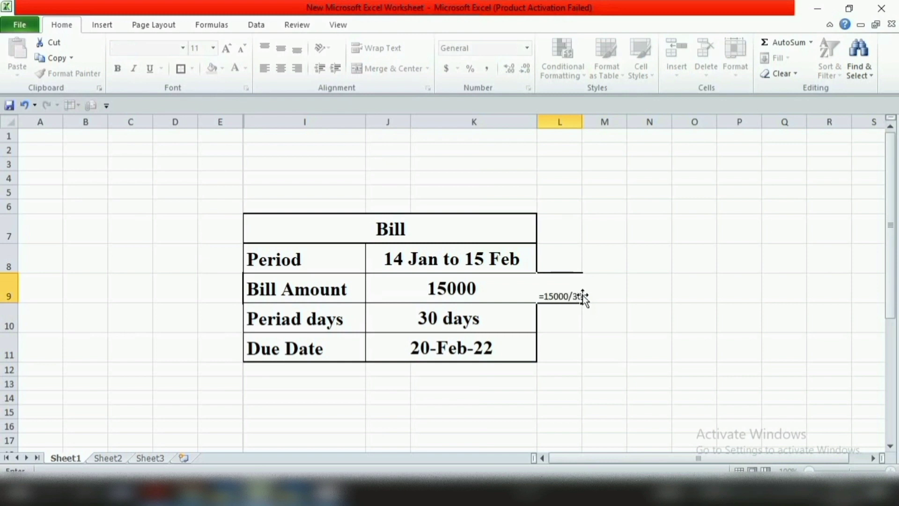
key("Return")
key("Return")
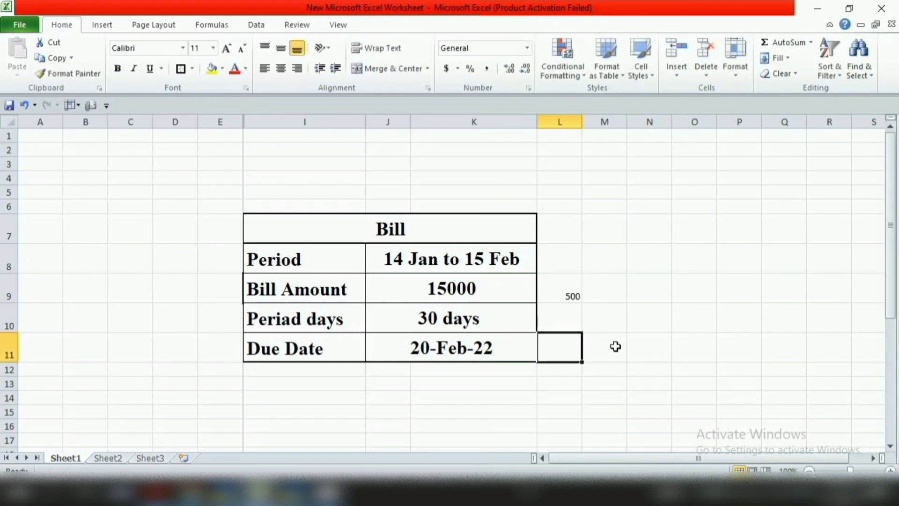
Replace the content of cell L9 with the formula =500*15 for the 15-day charge.
left_click(571, 296)
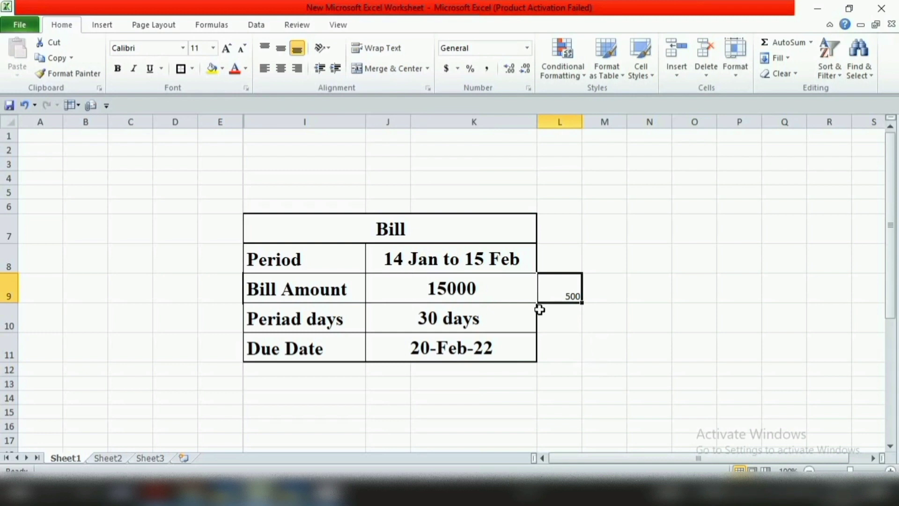
left_click(615, 301)
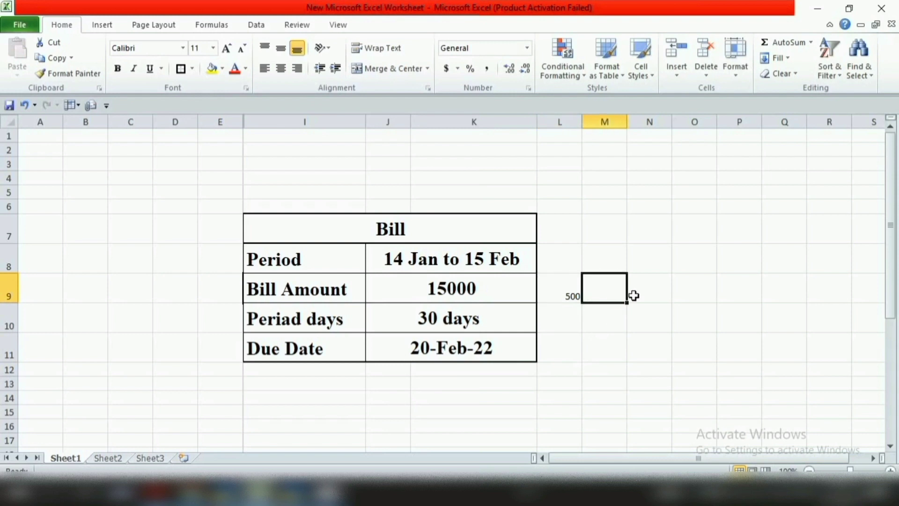
left_click(573, 297)
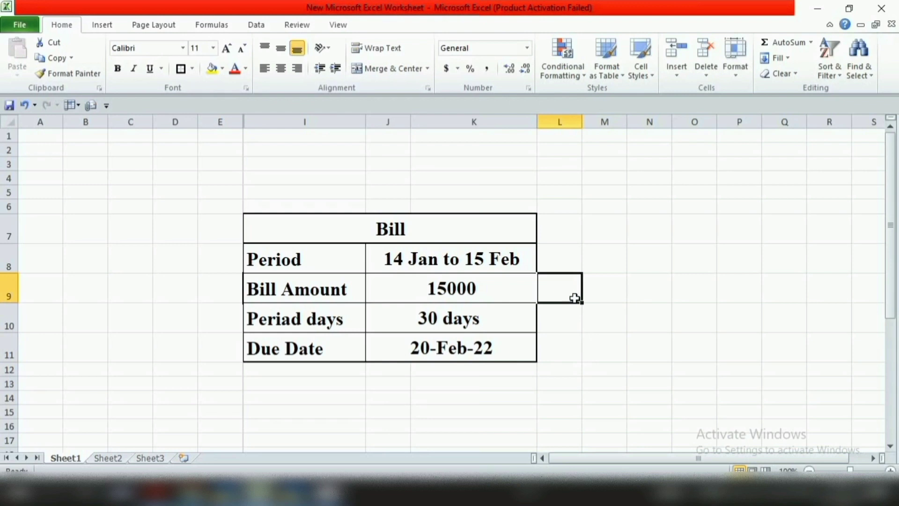
type("=500*")
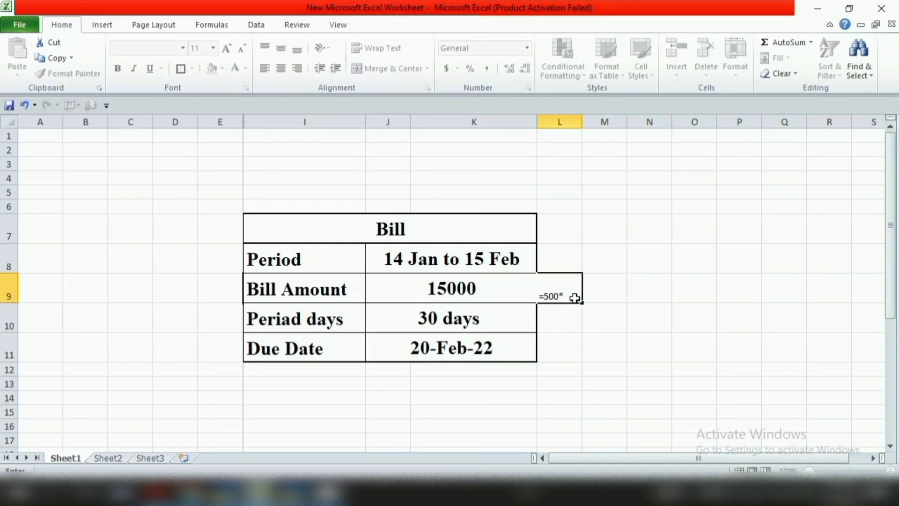
type("15")
key("Return")
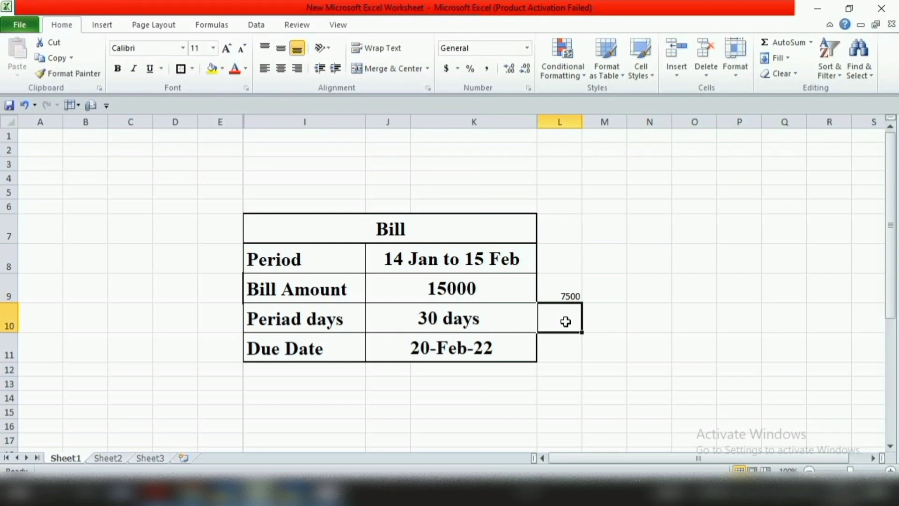
Switch to TallyPrime and open a journal voucher dated 31.3.22.
left_click(295, 493)
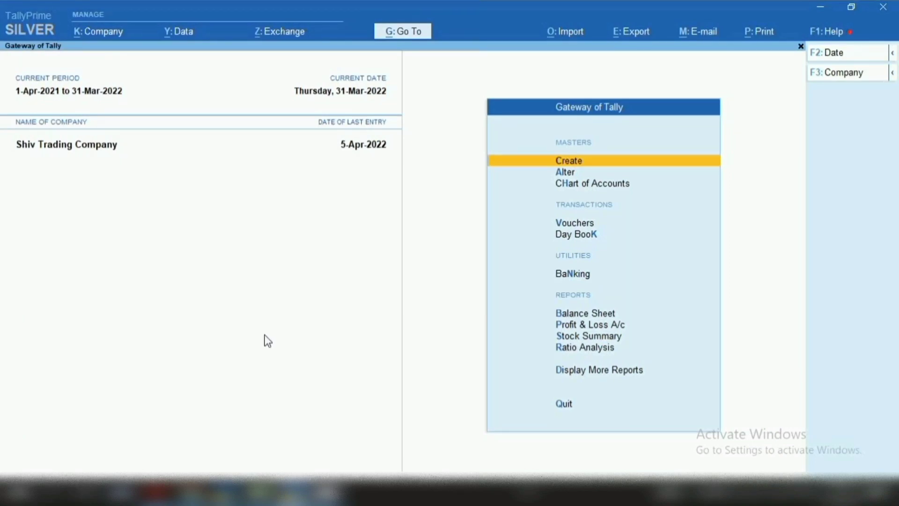
key("v")
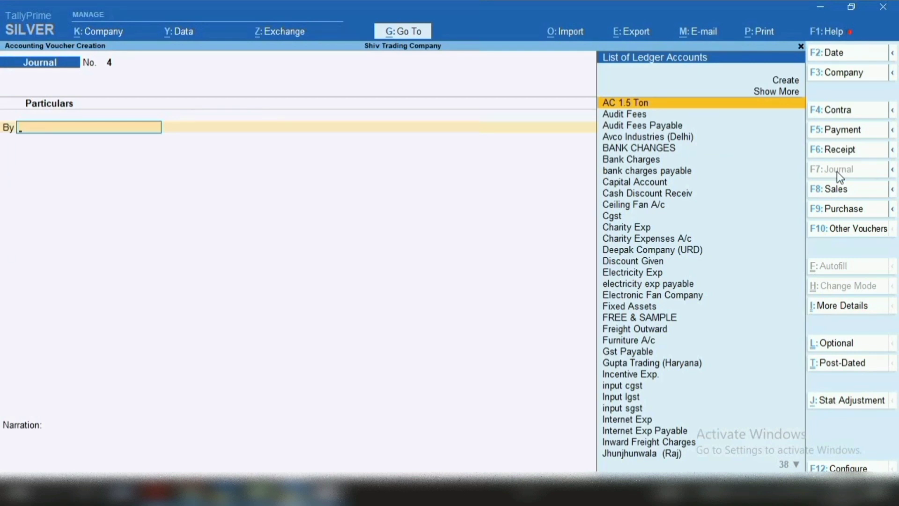
key("F2")
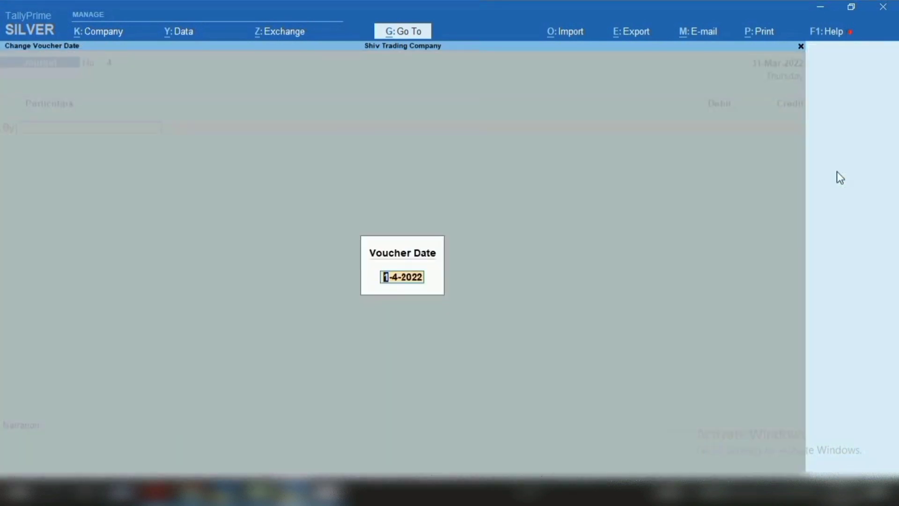
type("31.3.22")
key("Return")
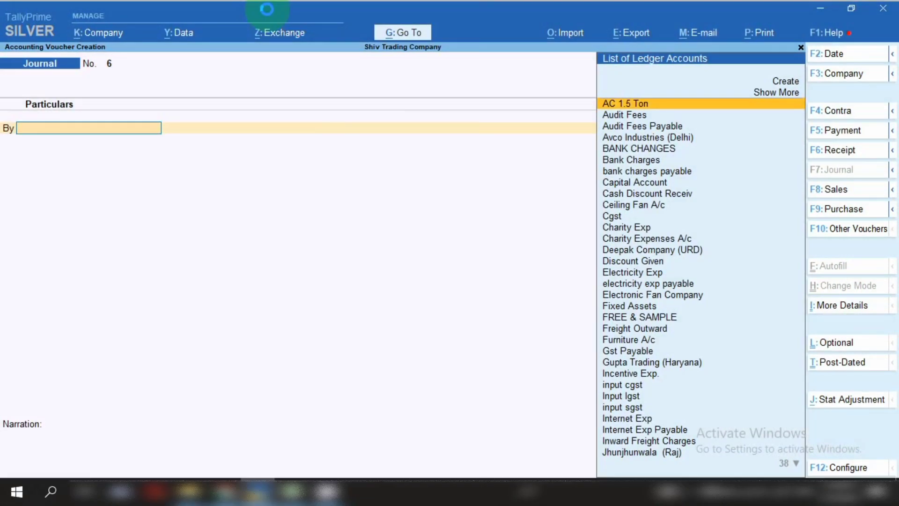
Debit Telephon Exp by 2,000 in the journal voucher and credit telephon exp payable with the same amount.
type("Tel")
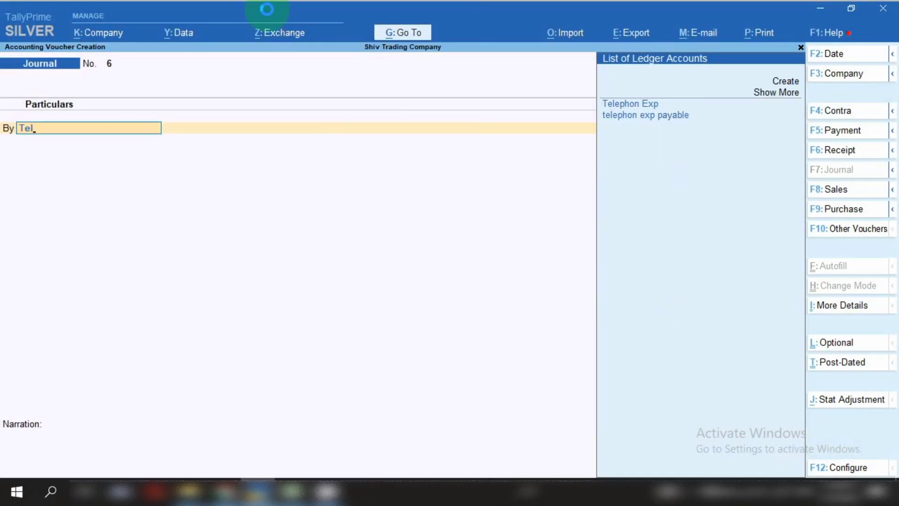
key("Return")
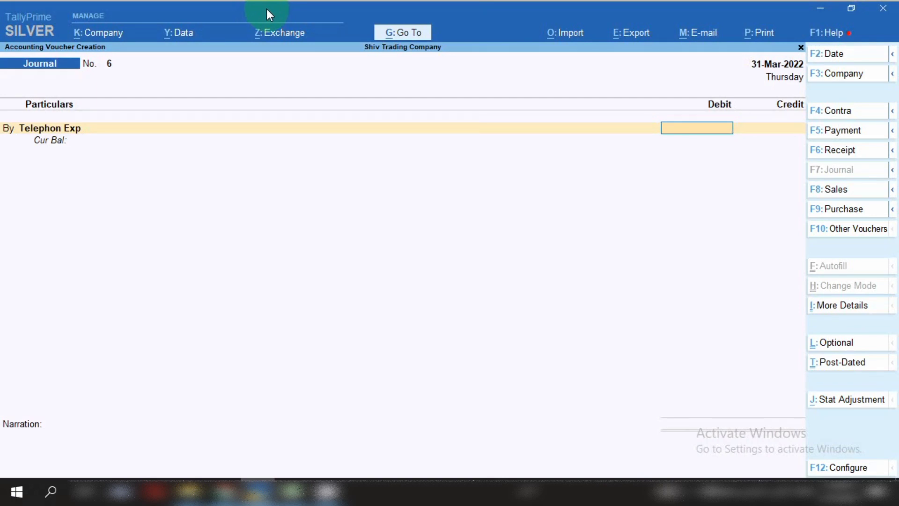
type("2000")
key("Return")
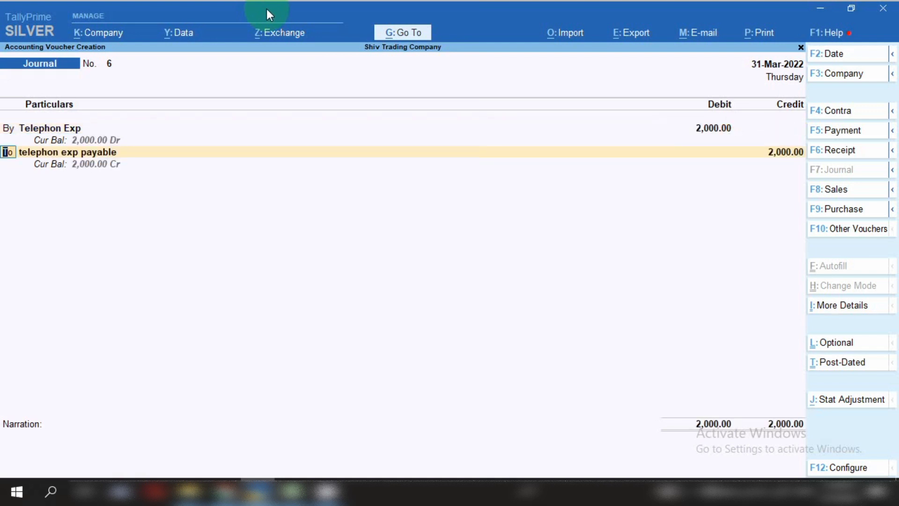
Add the narration "tlephone bill book for the month of march 22" to the journal voucher and save it.
key("Return")
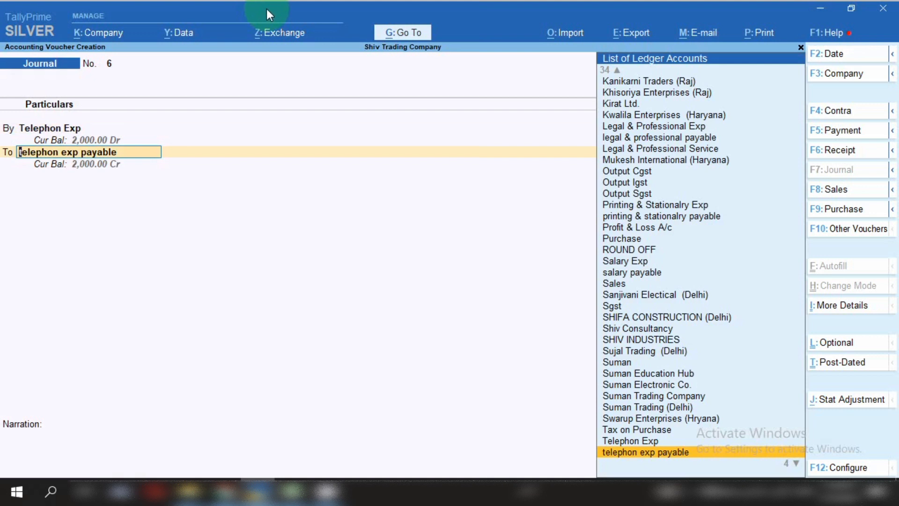
key("Return")
key("Return")
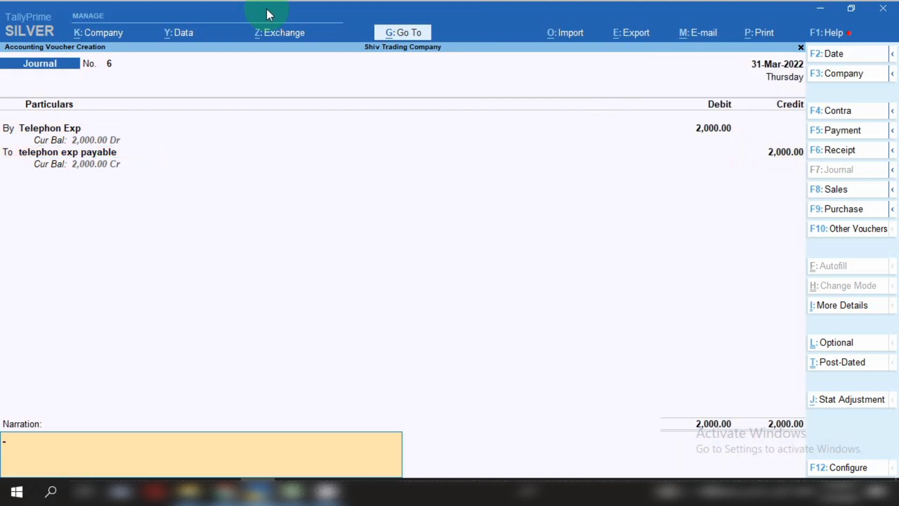
key("ctrl+alt+v")
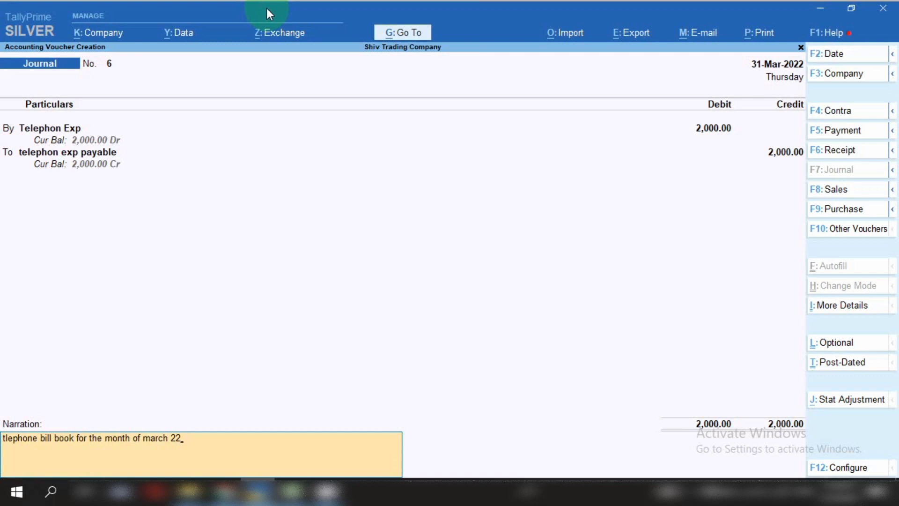
key("ctrl+a")
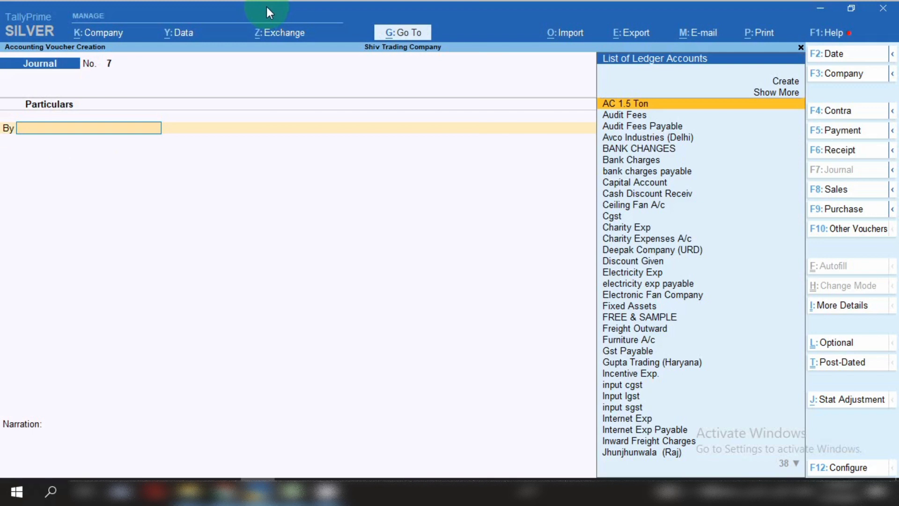
Open the Balance Sheet and drill down through Current Liabilities and Provisions to check telephon exp payable.
left_click(394, 41)
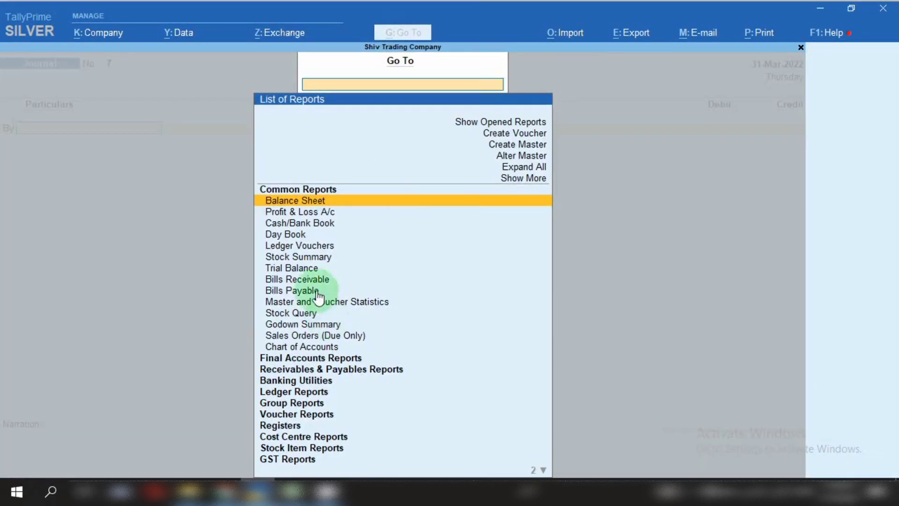
left_click(307, 204)
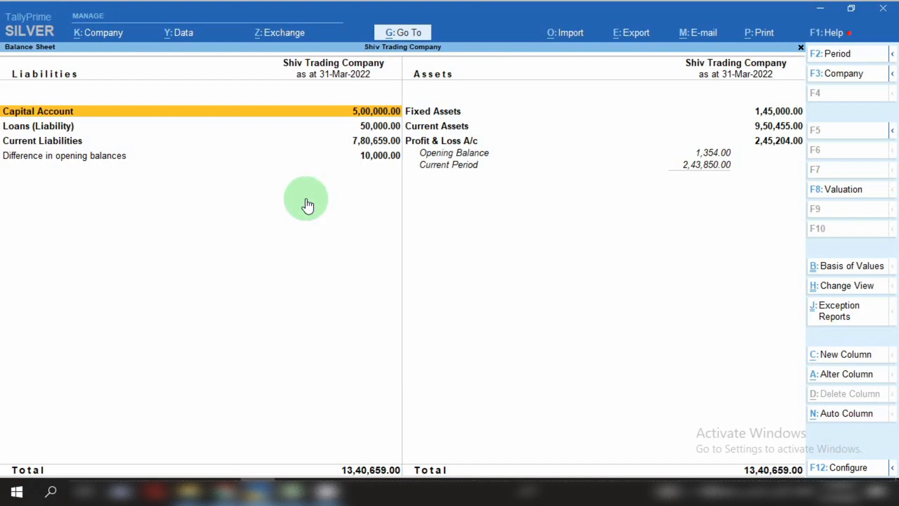
left_click(66, 149)
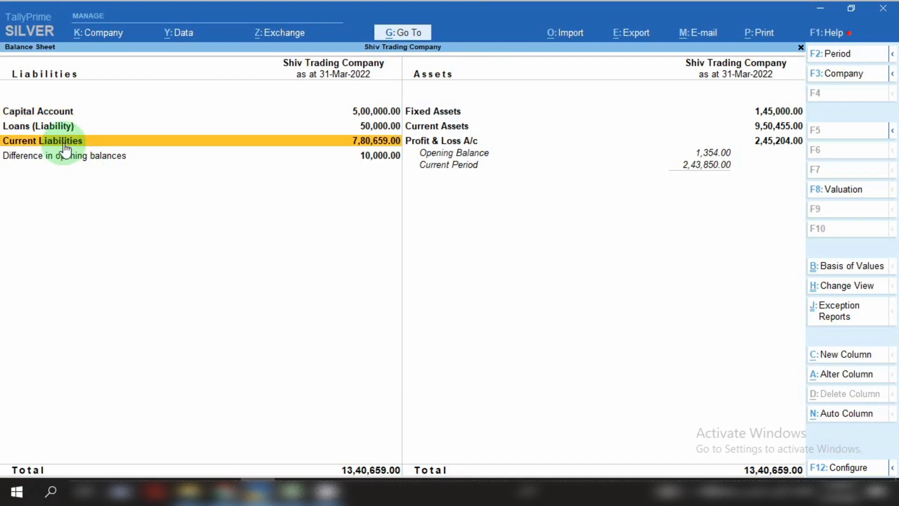
left_click(66, 149)
key("Down")
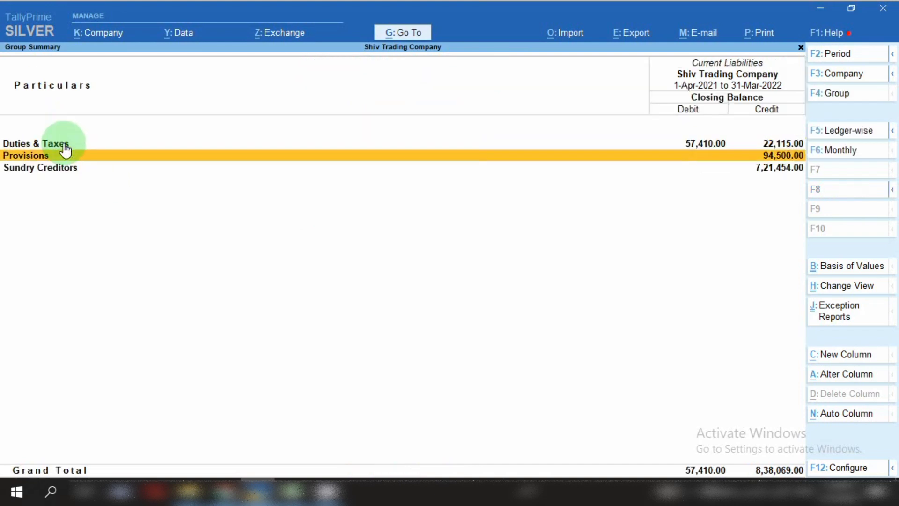
key("Return")
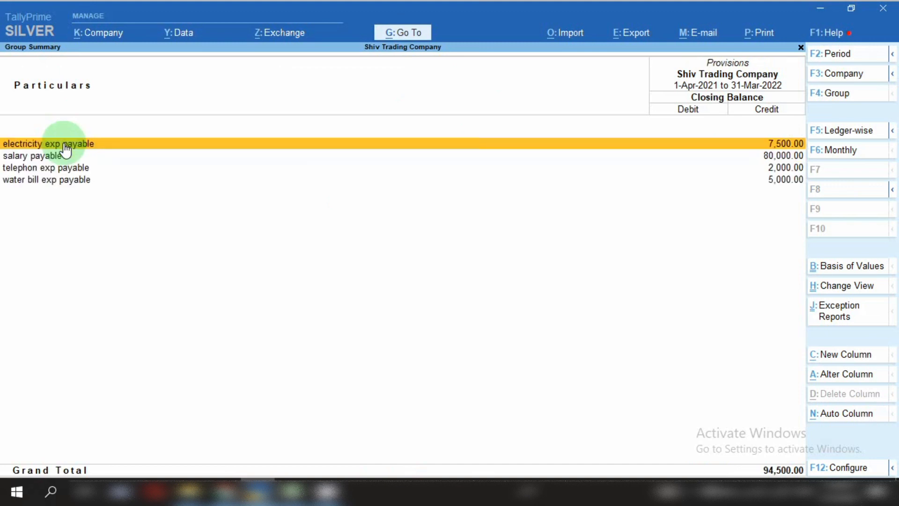
key("Down")
key("Down")
key("Return")
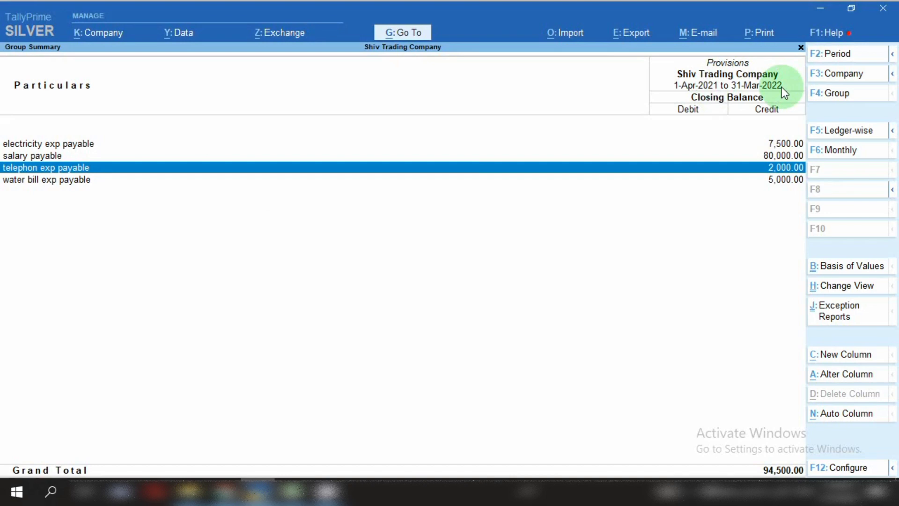
Close the reports and the blank journal voucher to return to the Gateway of Tally.
key("Escape")
key("Escape")
key("Escape")
key("Escape")
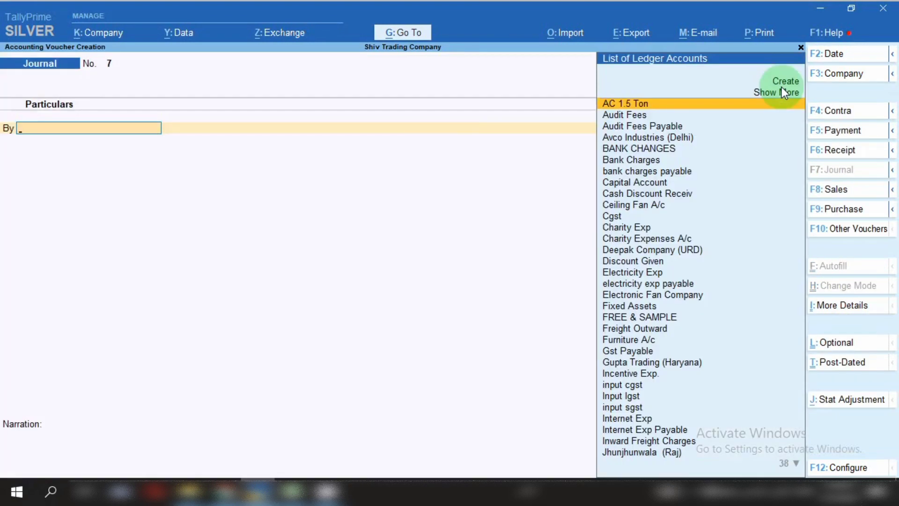
key("Escape")
key("Escape")
key("n")
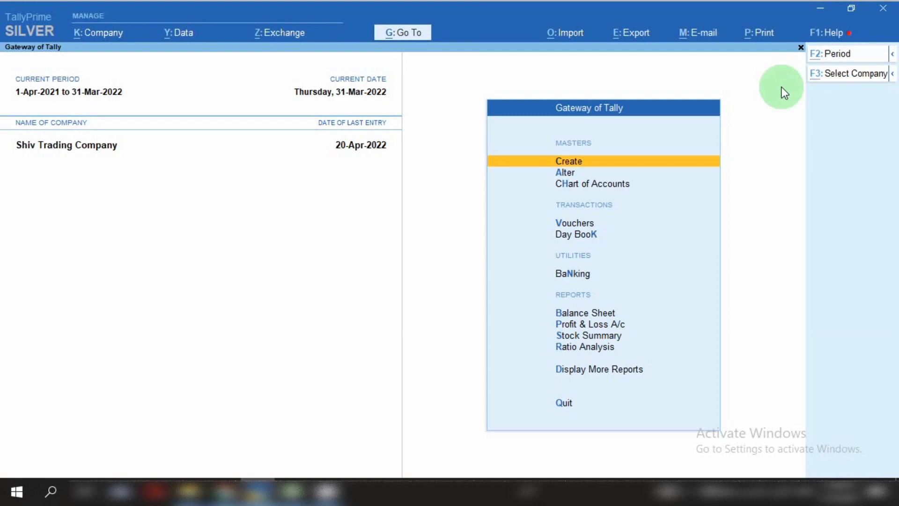
Change the company's current period to run from 1-4-2022 to 31-3-2023.
key("alt+F2")
key("End")
key("BackSpace")
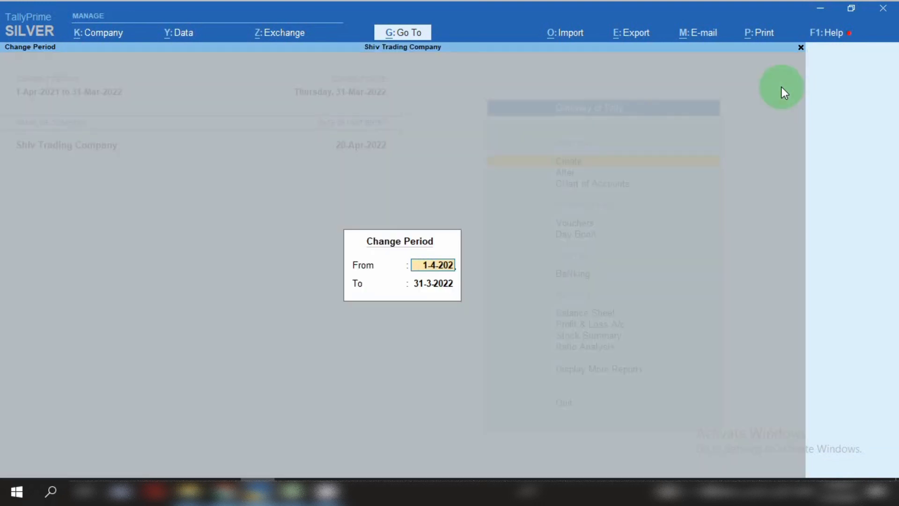
type("2")
key("Return")
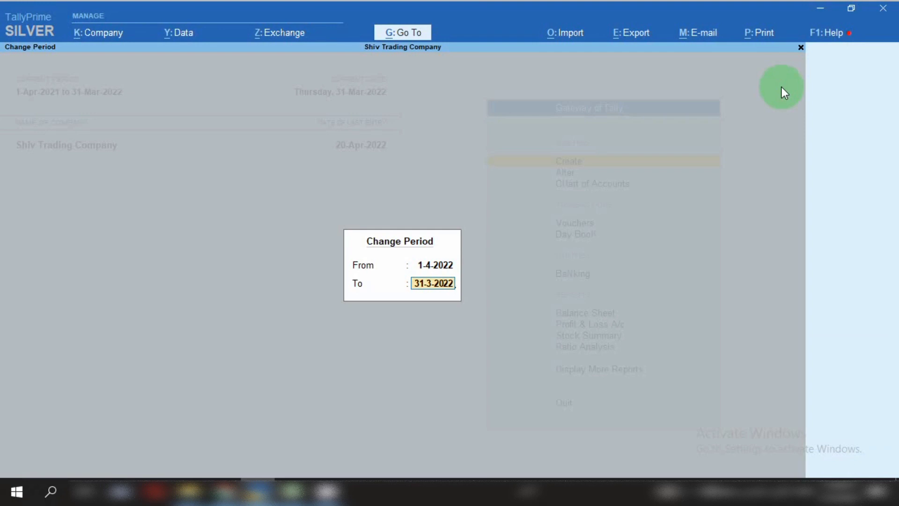
key("End")
key("BackSpace")
type("3")
key("Return")
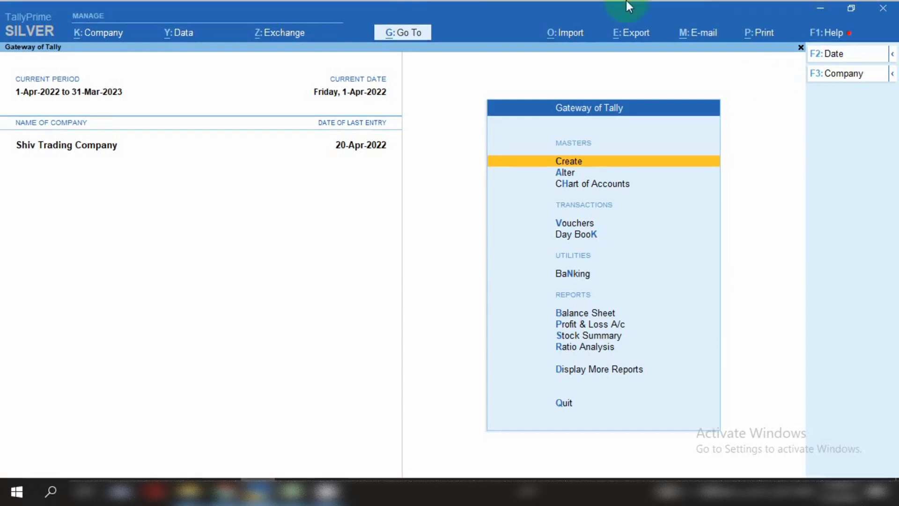
Open the Balance Sheet for the new period and examine Provisions under Current Liabilities for the carried-forward telephone payable.
left_click(414, 32)
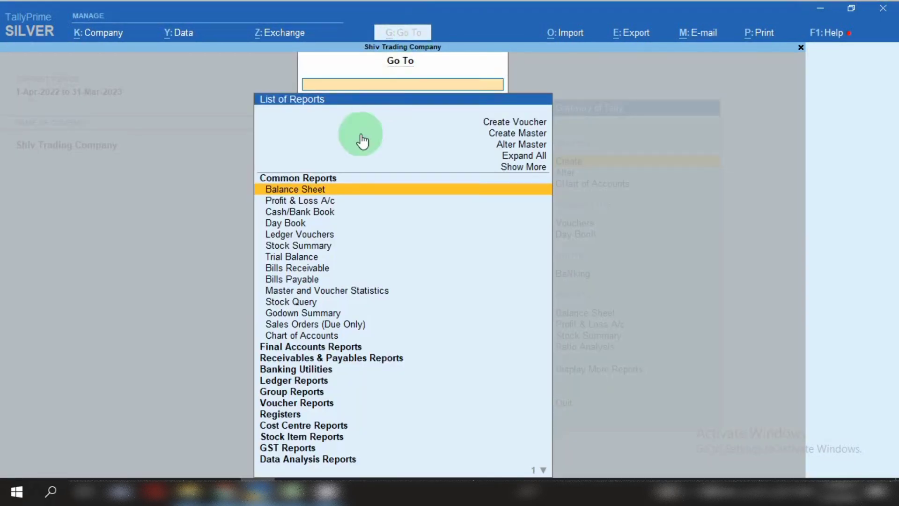
left_click(324, 190)
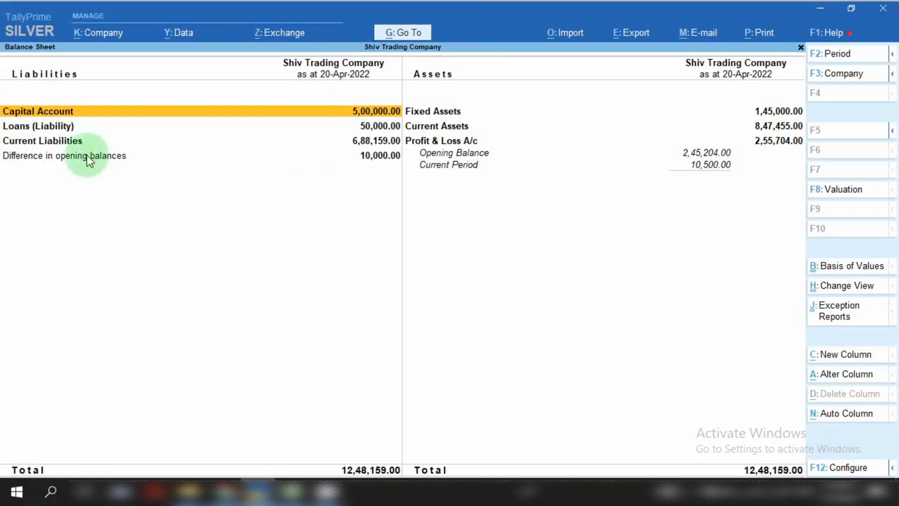
left_click(42, 143)
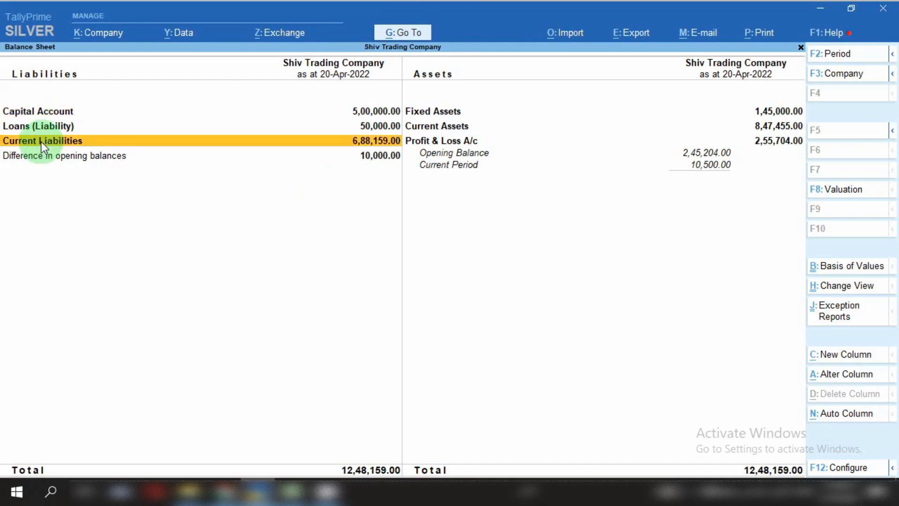
left_click(41, 142)
key("Down")
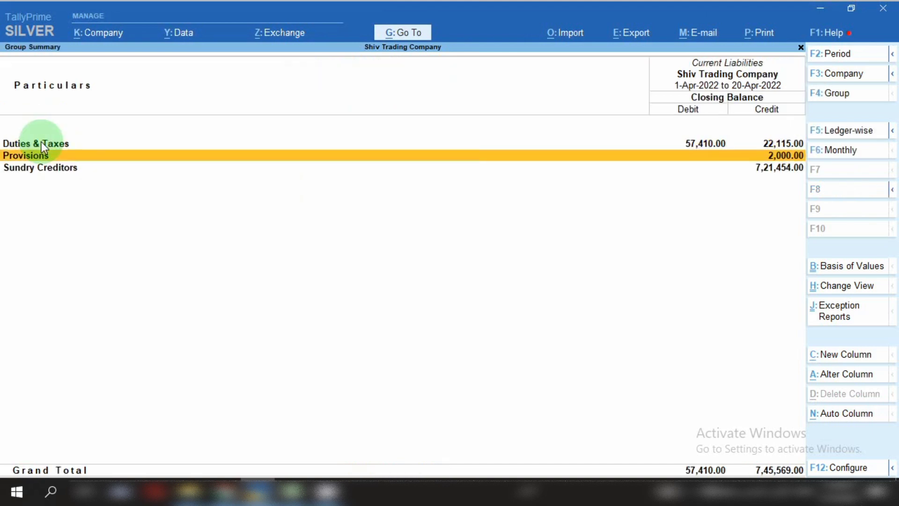
key("Return")
left_click(41, 141)
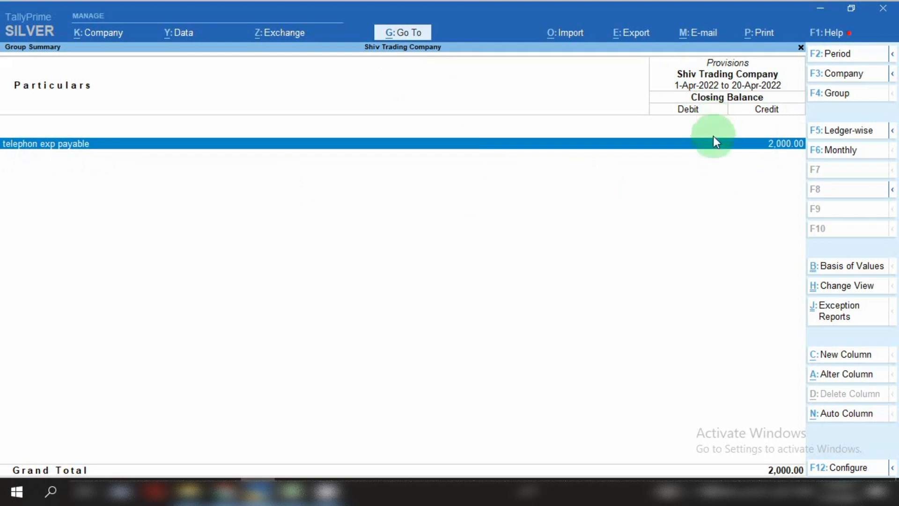
Switch to Excel to review the Telephone bill table, and return to the Provisions summary in TallyPrime.
left_click(282, 490)
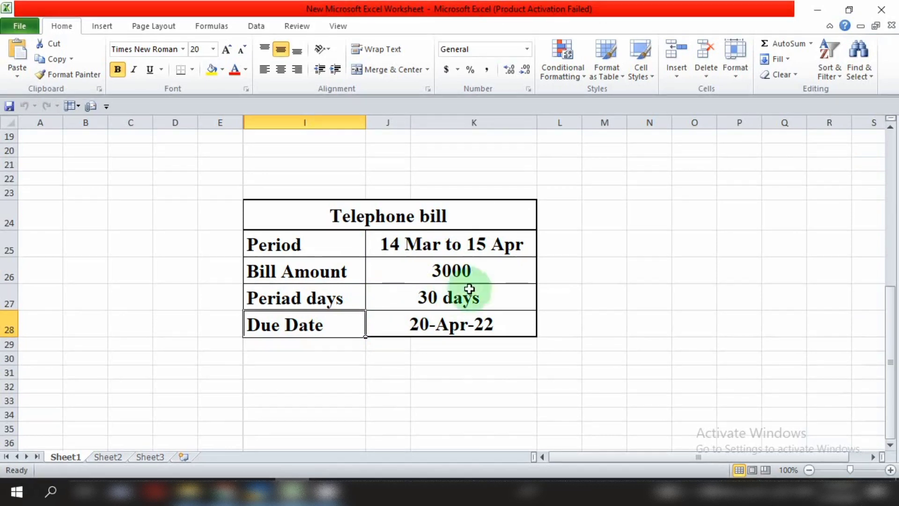
left_click(258, 492)
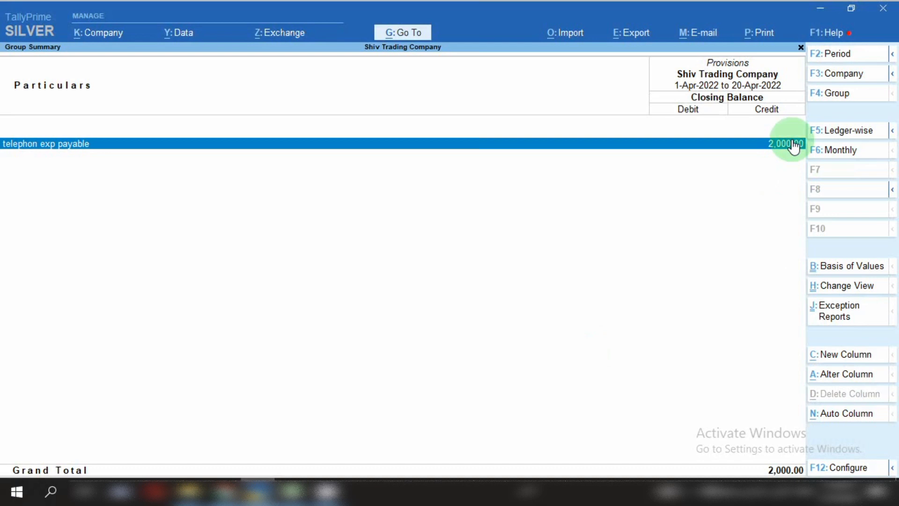
left_click(794, 145)
Leave the reports and open a new payment voucher dated 2-4-2022.
key("Escape")
key("Escape")
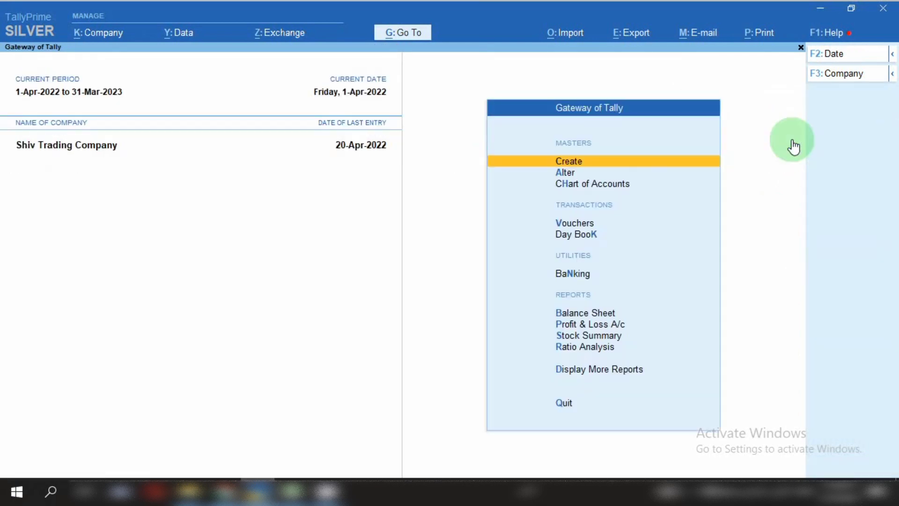
key("v")
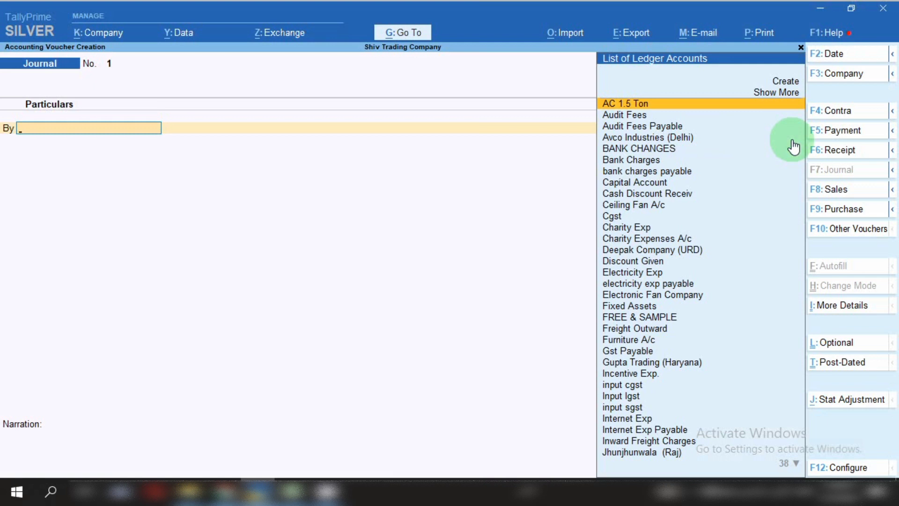
left_click(863, 141)
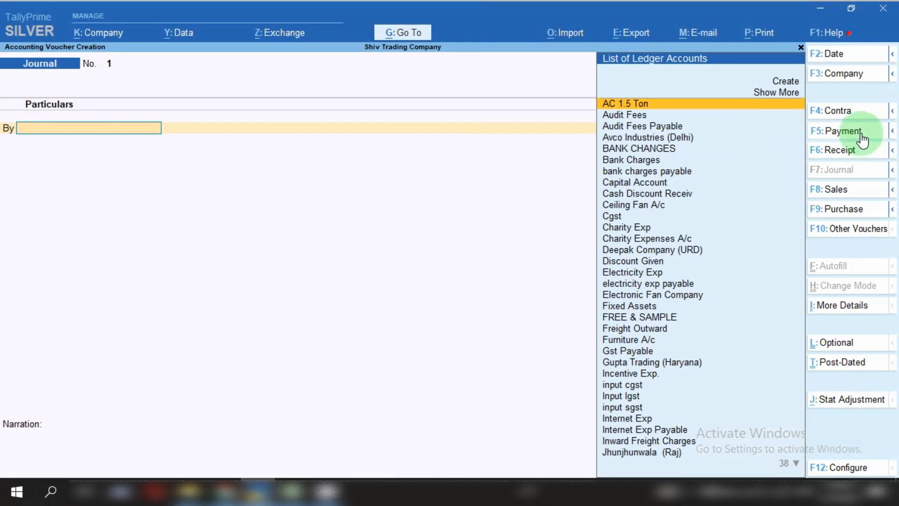
key("F2")
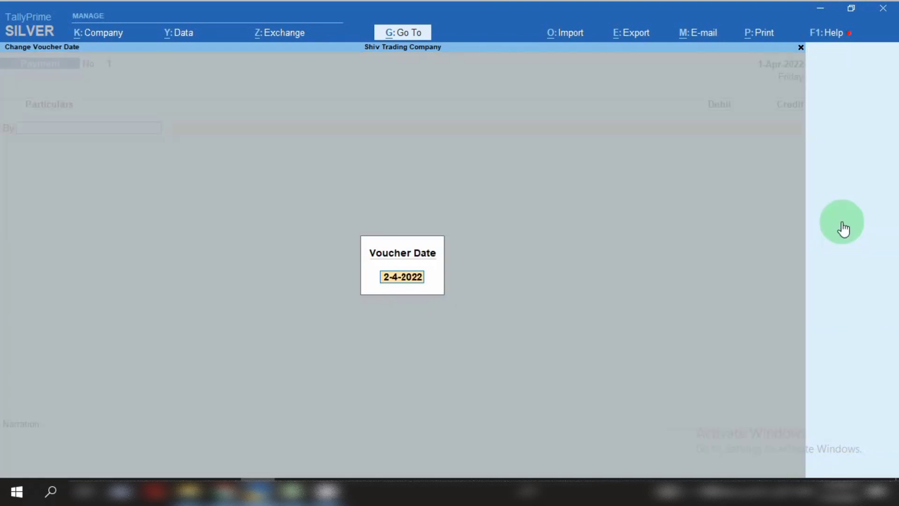
key("Return")
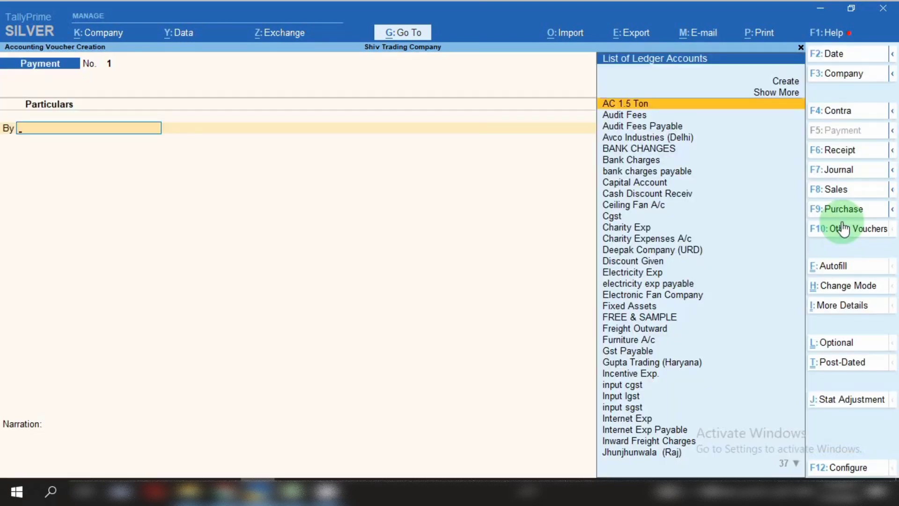
Debit telephon exp payable with 2,000 and Telephon Exp with 1,000 in the payment voucher.
type("Te")
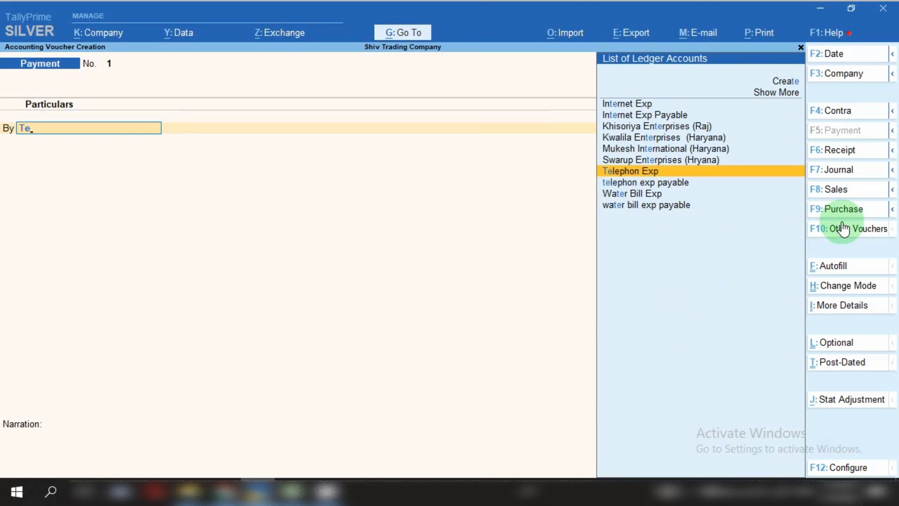
key("Down")
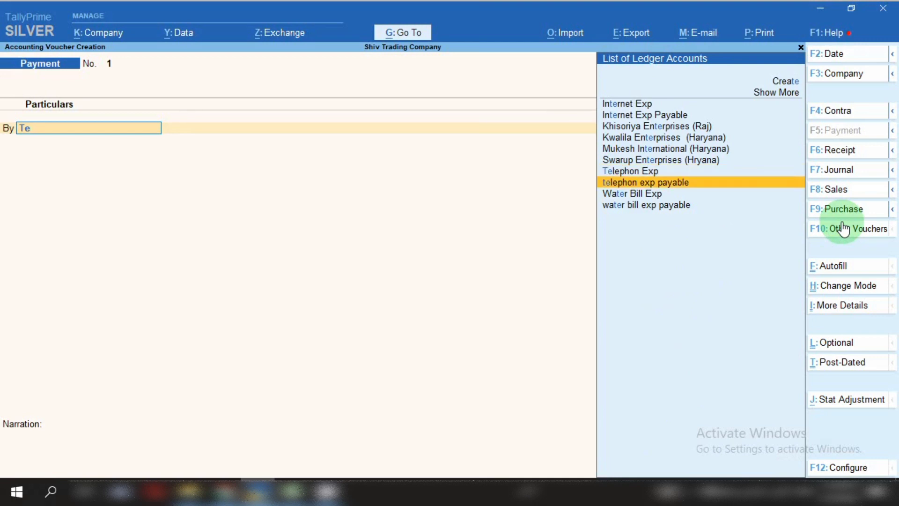
key("Return")
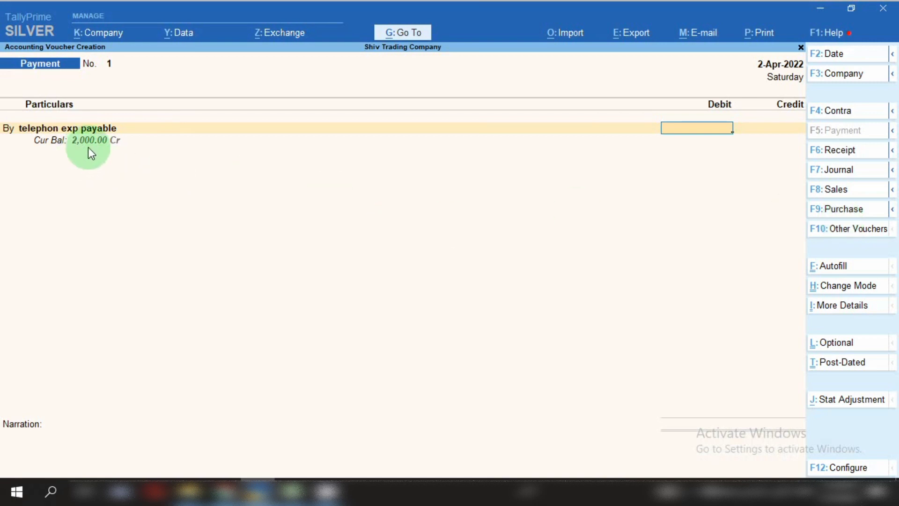
type("2000")
key("Return")
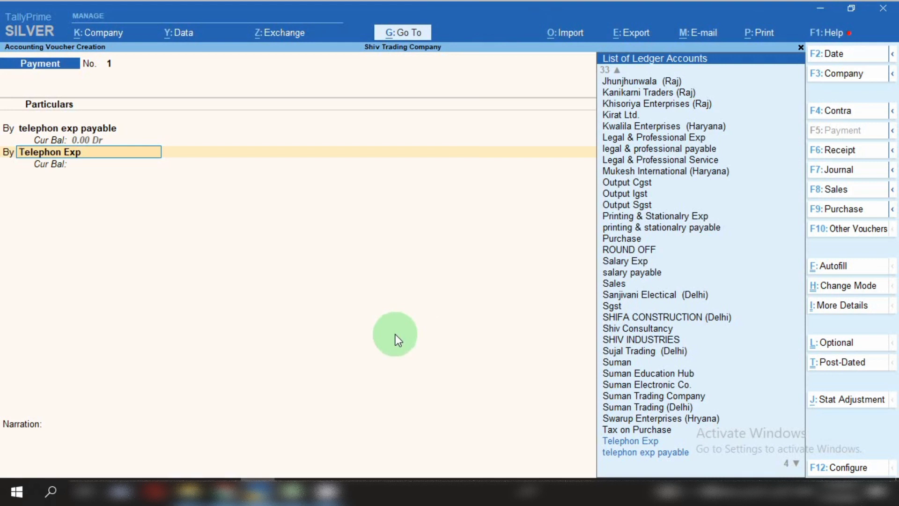
key("Return")
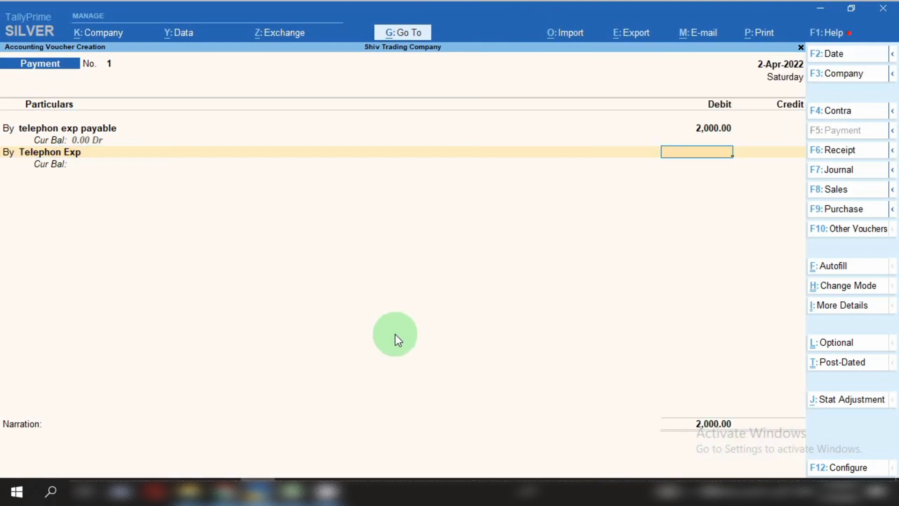
type("1000")
key("Return")
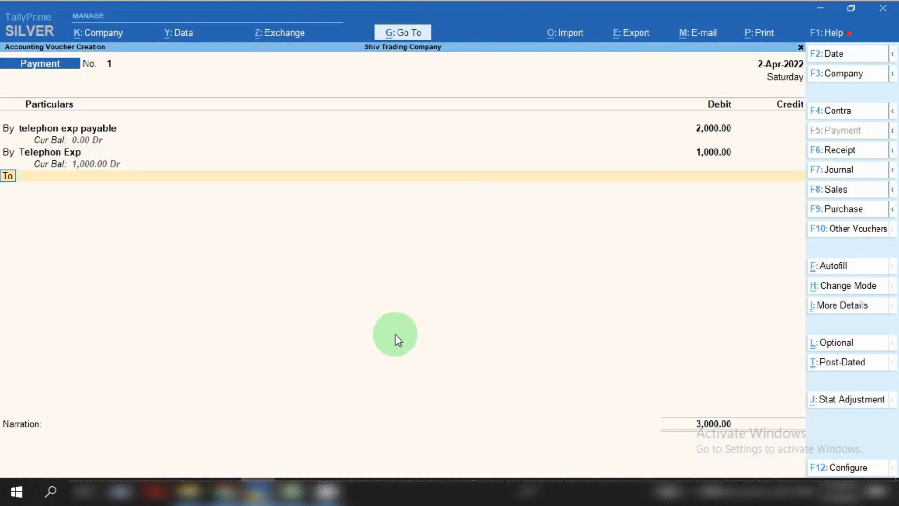
Credit the Sbi ledger with 3,000 in the payment voucher.
key("Return")
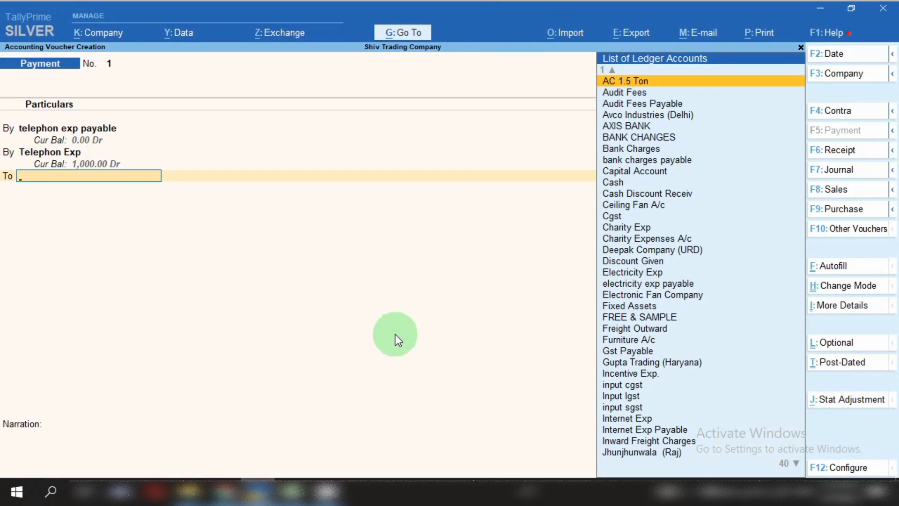
type("Ba")
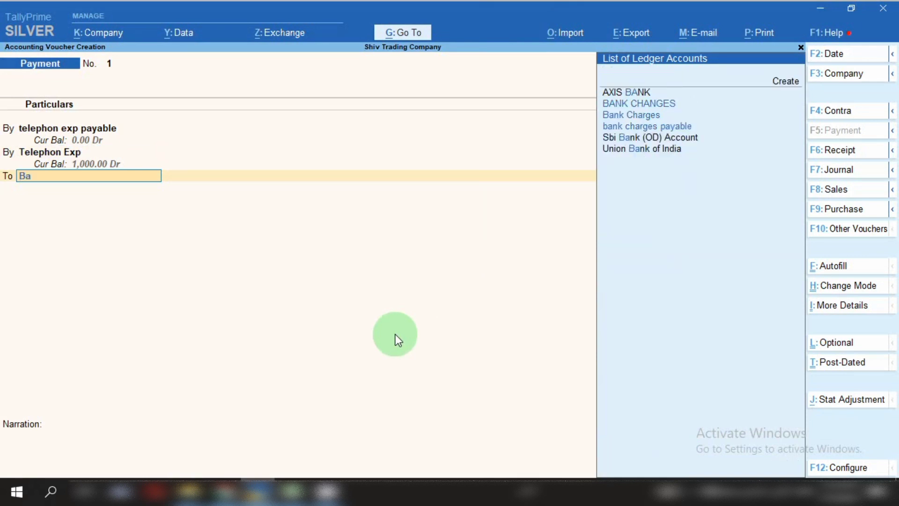
key("BackSpace")
key("BackSpace")
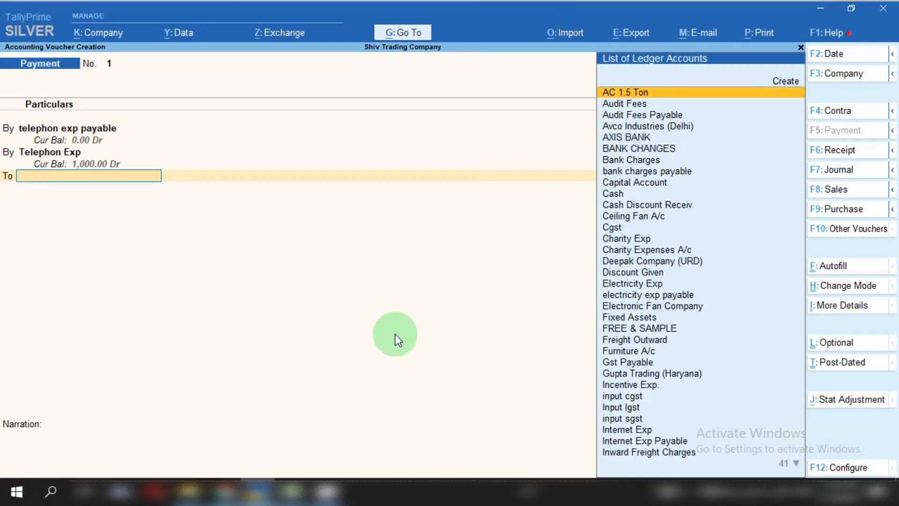
type("Sbi")
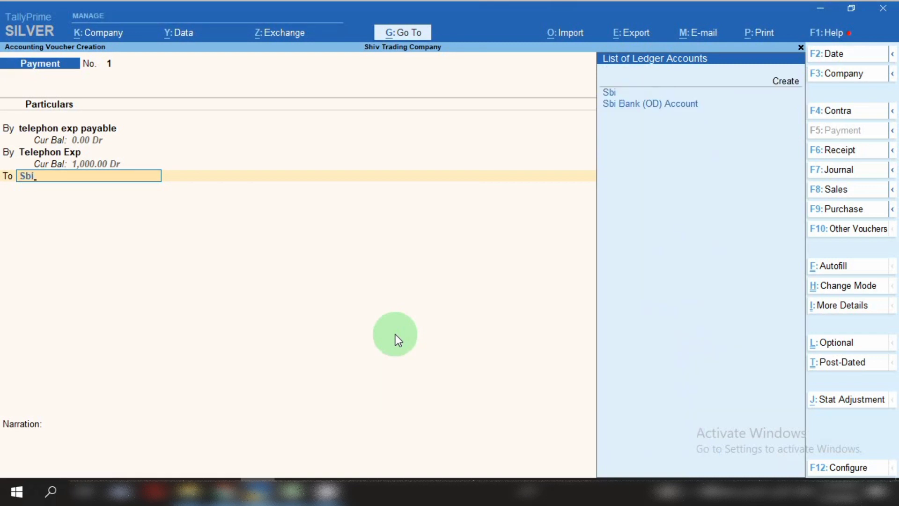
key("Return")
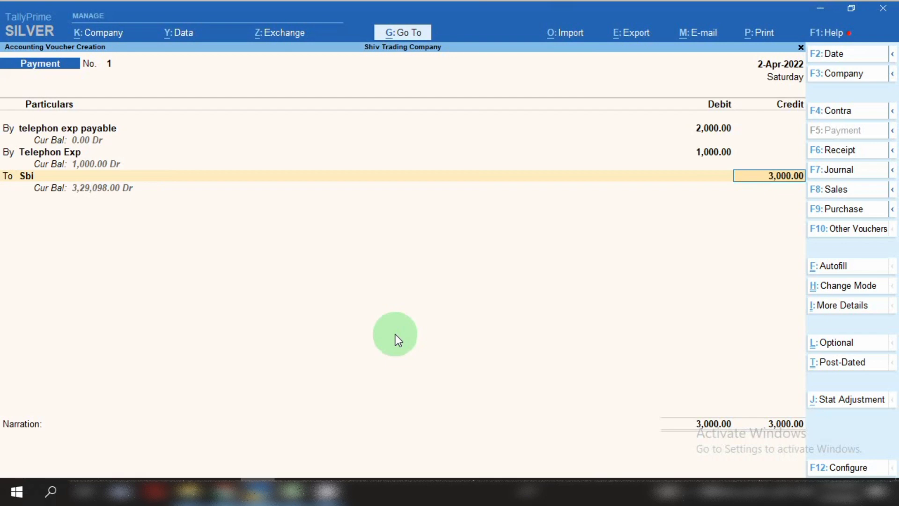
key("Return")
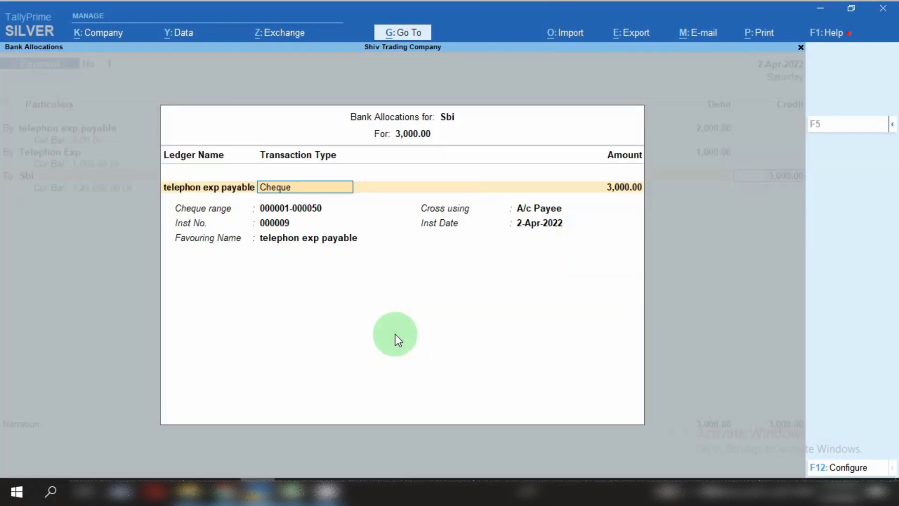
Accept the Sbi bank allocation as a cheque favouring telephon exp payable, with the default cheque details.
key("Return")
key("Return")
key("Return")
key("Return")
key("Return")
key("Return")
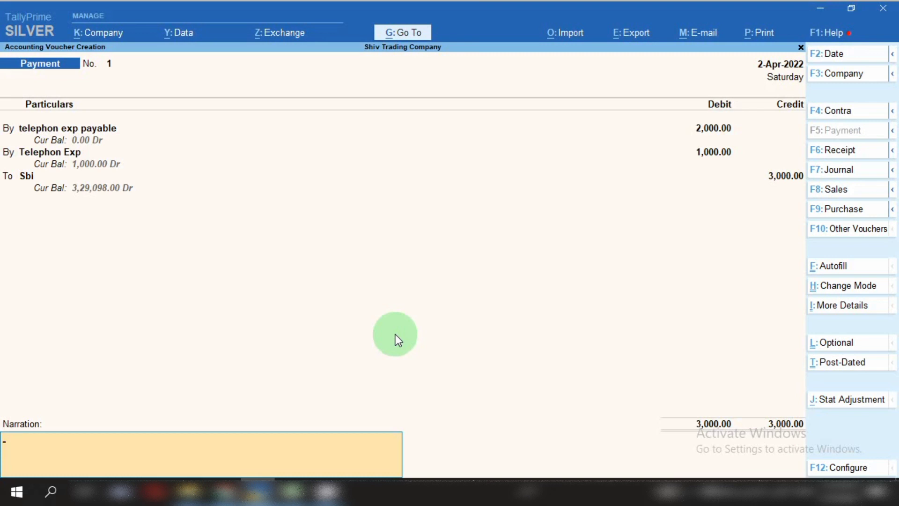
Add the narration "paid for the month of march 22" and save the payment voucher.
type("paid for")
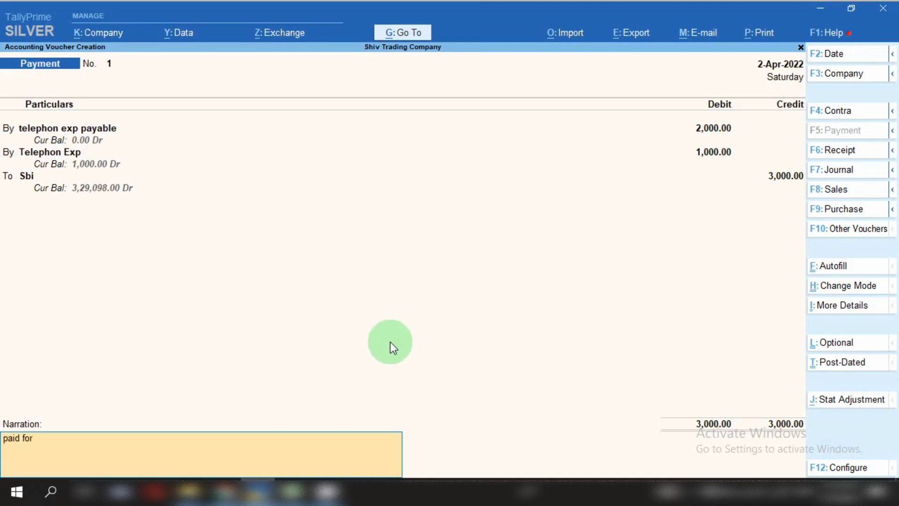
type(" the month of march 22")
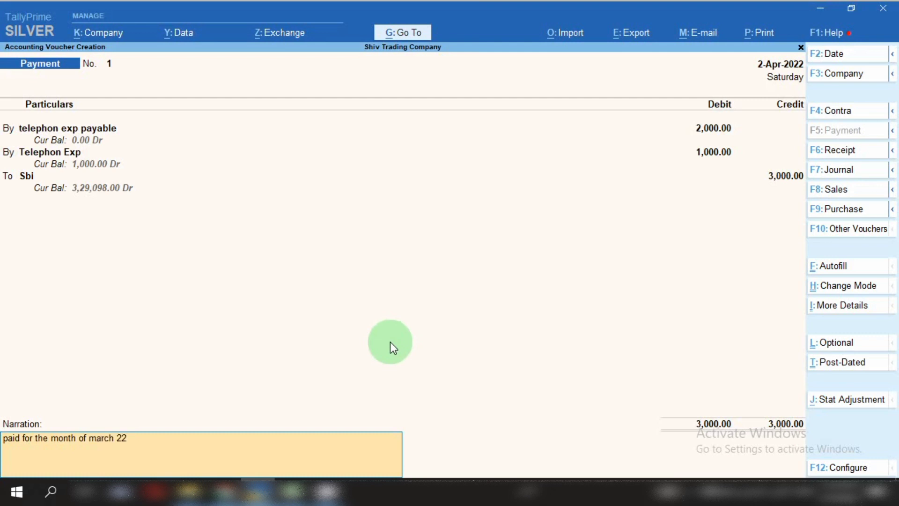
key("Return")
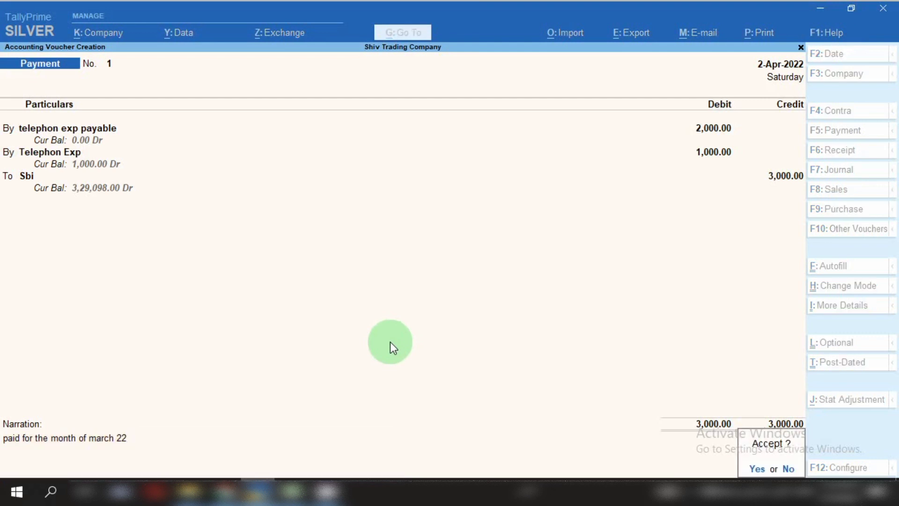
key("Return")
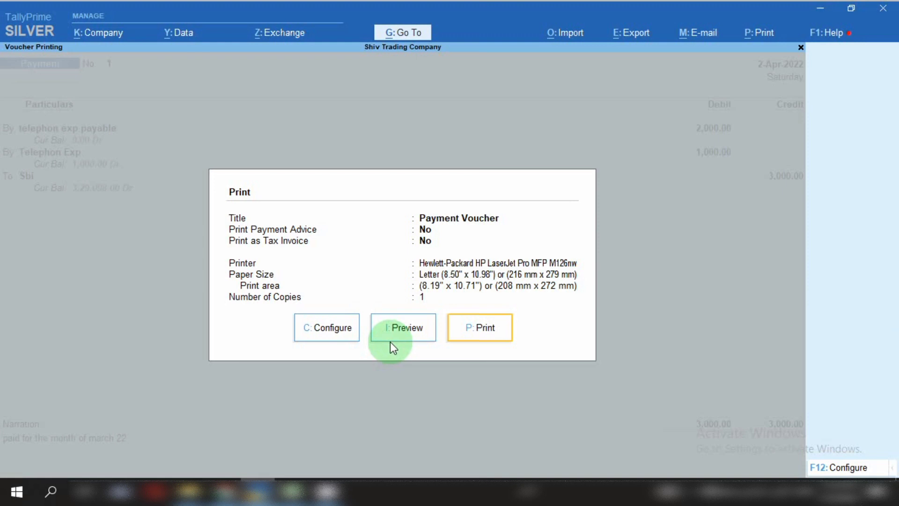
Open the Balance Sheet from the voucher print prompt and check Provisions under Current Liabilities after the payment.
left_click(406, 33)
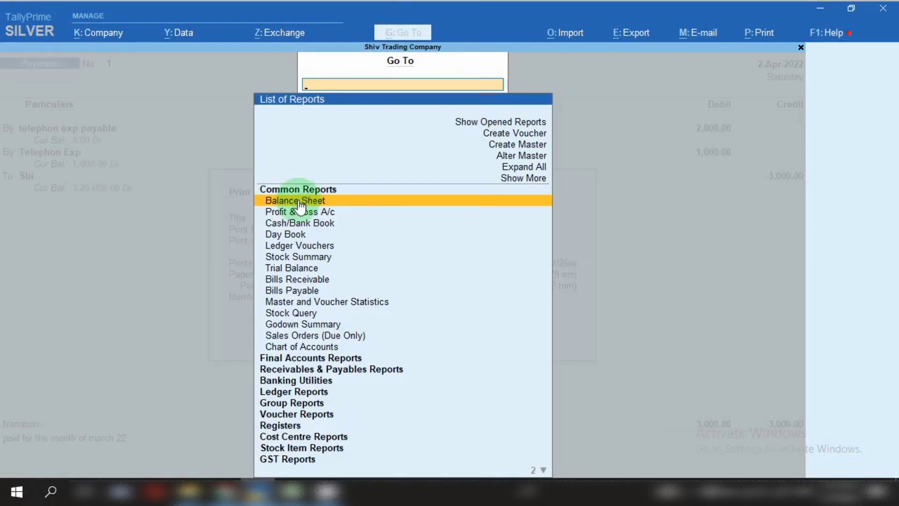
left_click(296, 201)
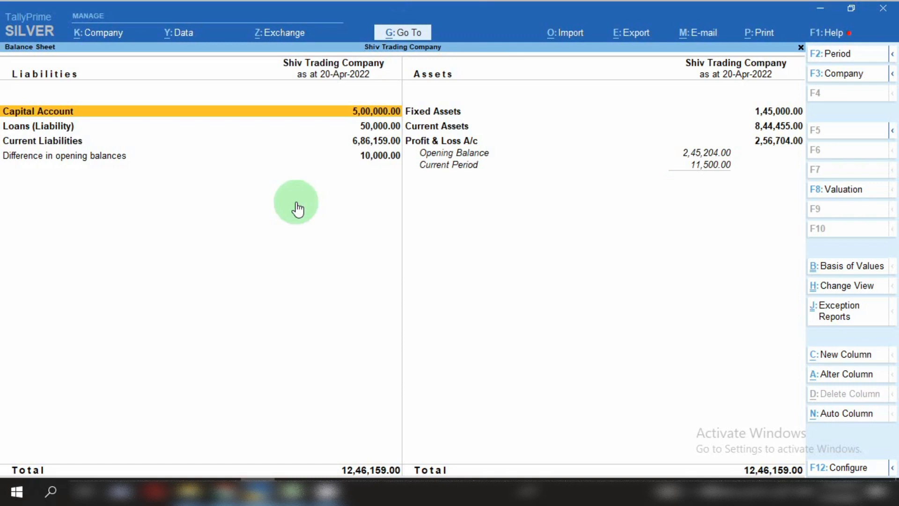
left_click(40, 141)
left_click(39, 147)
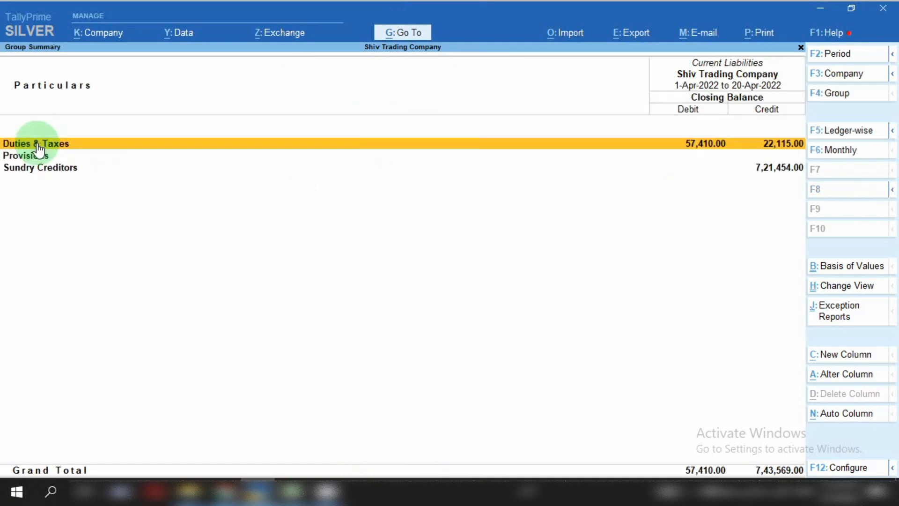
key("Down")
left_click(38, 150)
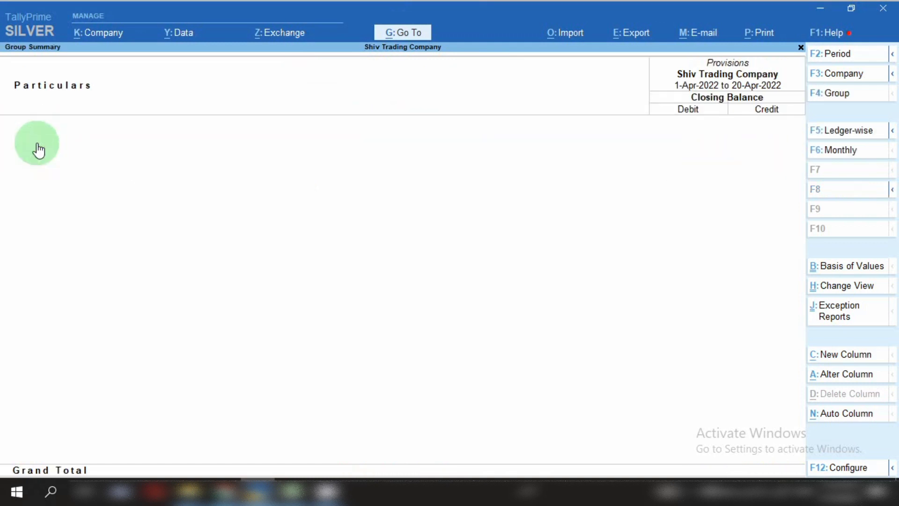